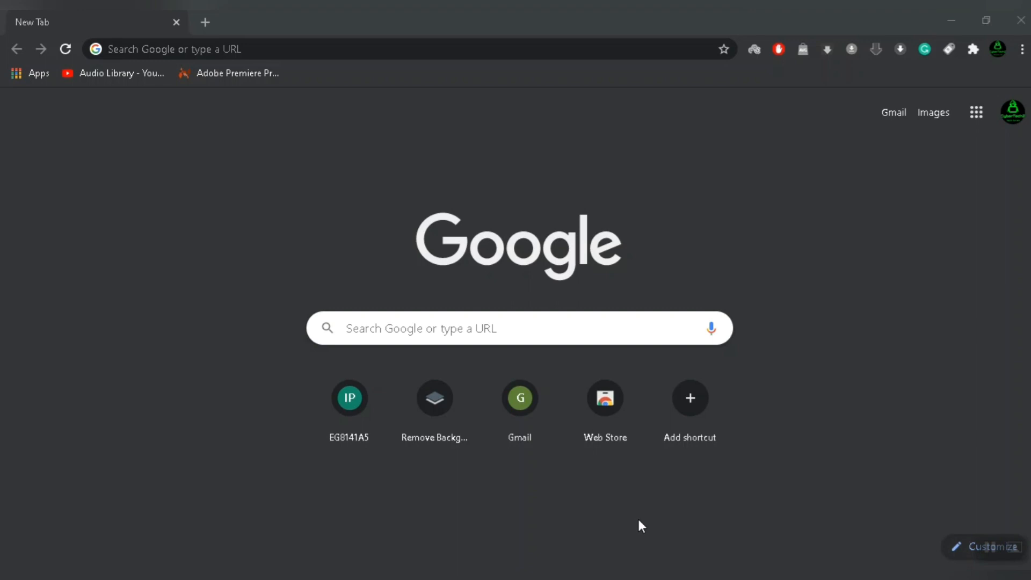
Load the router's login page at 192.168.18.1 in Chrome.
click(251, 48)
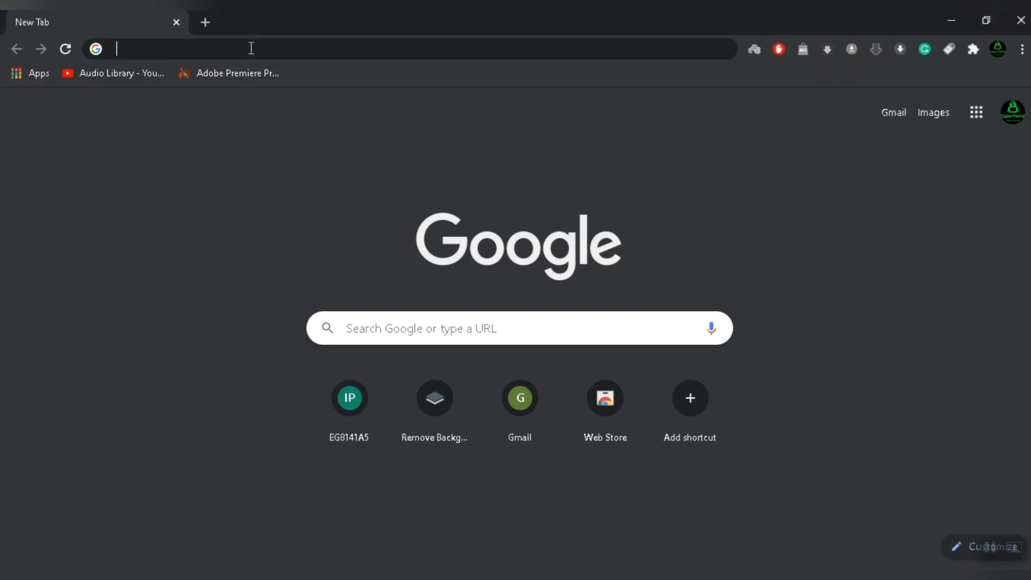
text(192.168.18.1)
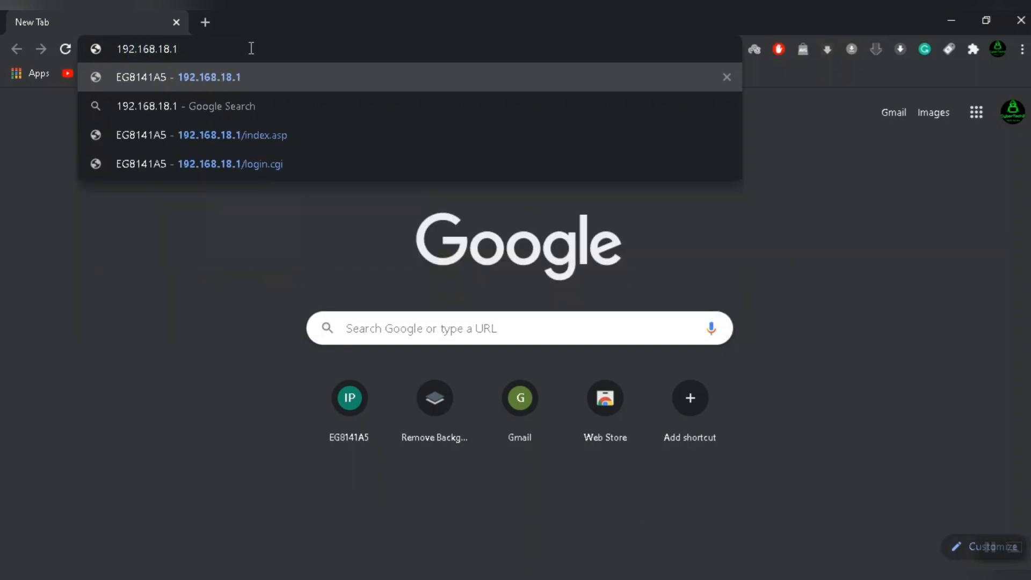
key(Return)
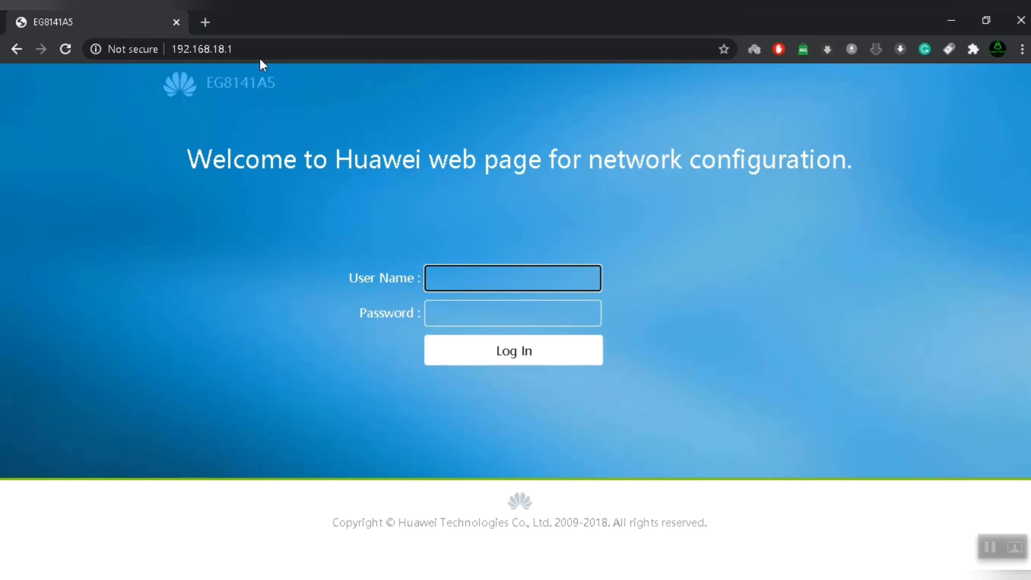
Search 'cmd' in the Start menu and run Command Prompt as administrator.
key(super+r)
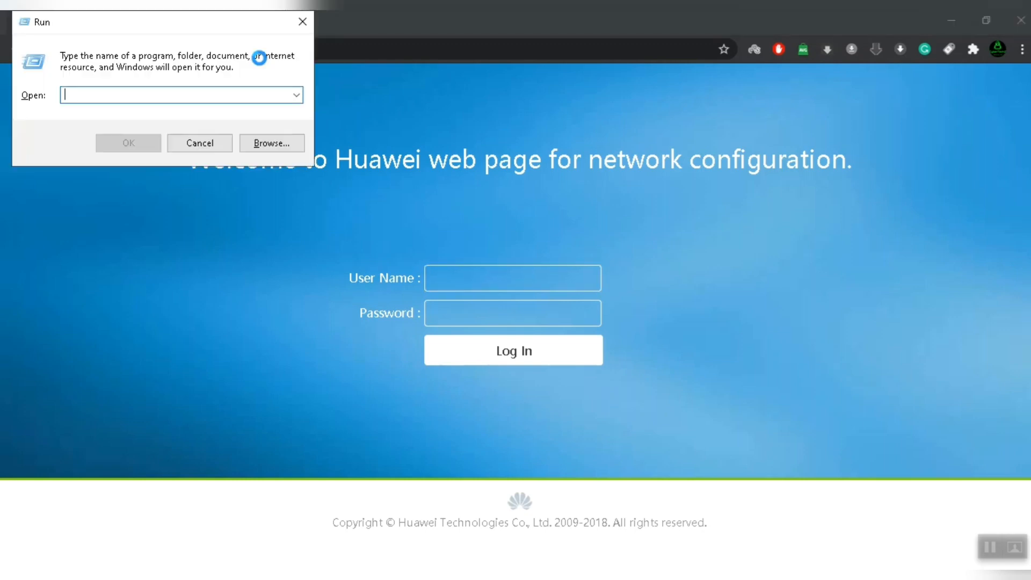
click(203, 145)
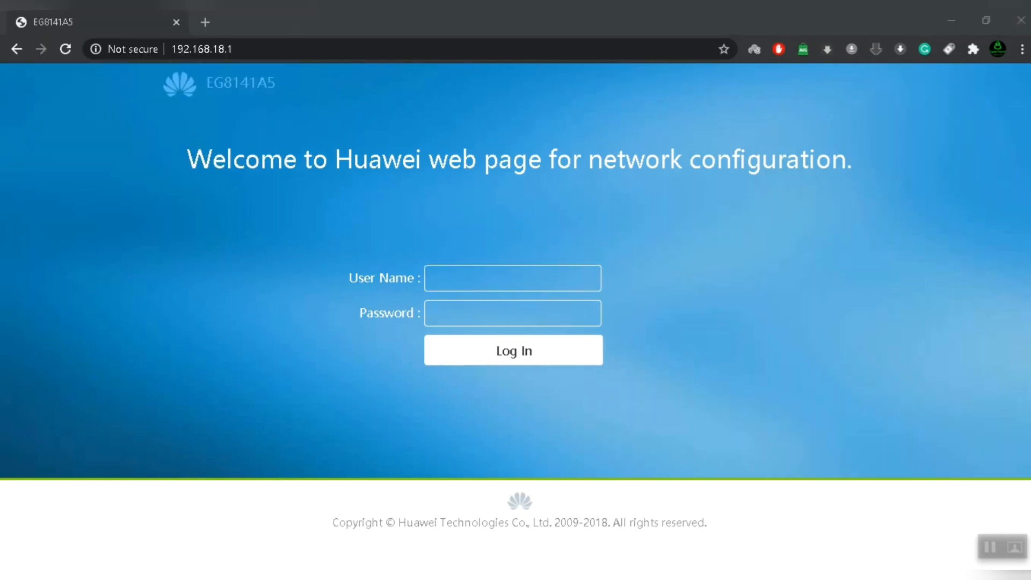
key(super)
scroll(144, 298, down, 10)
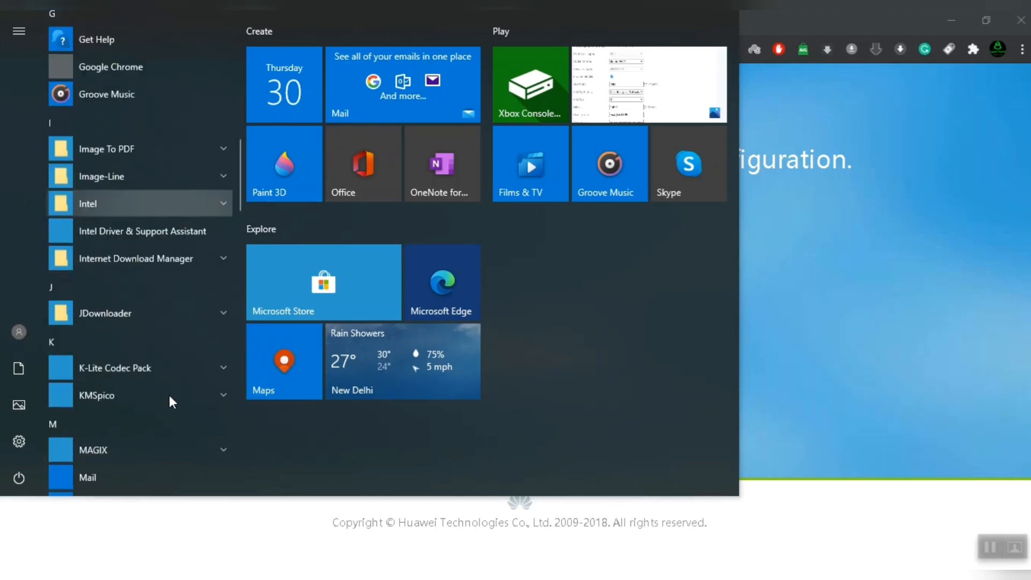
scroll(169, 392, up, 10)
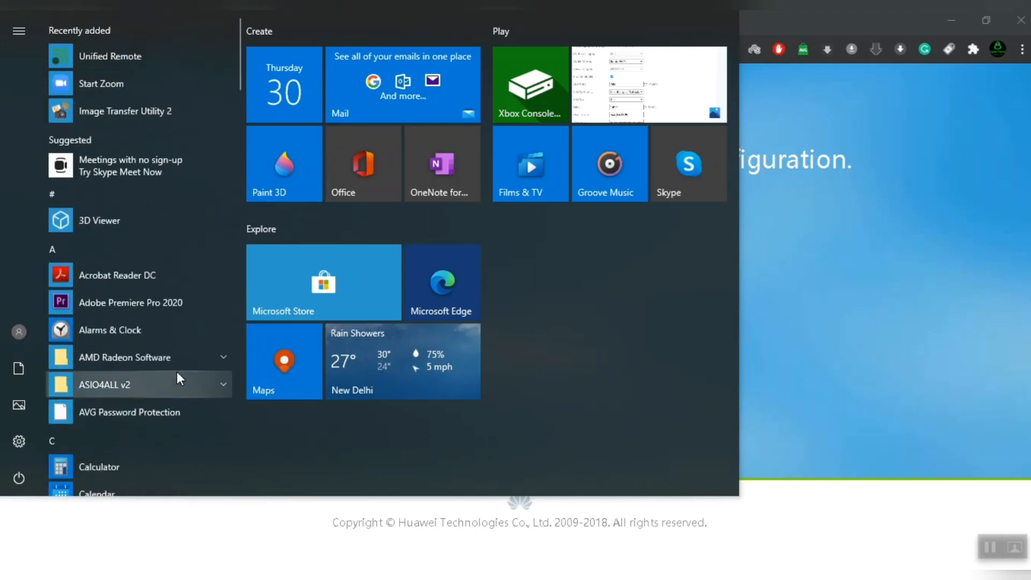
text(cmd)
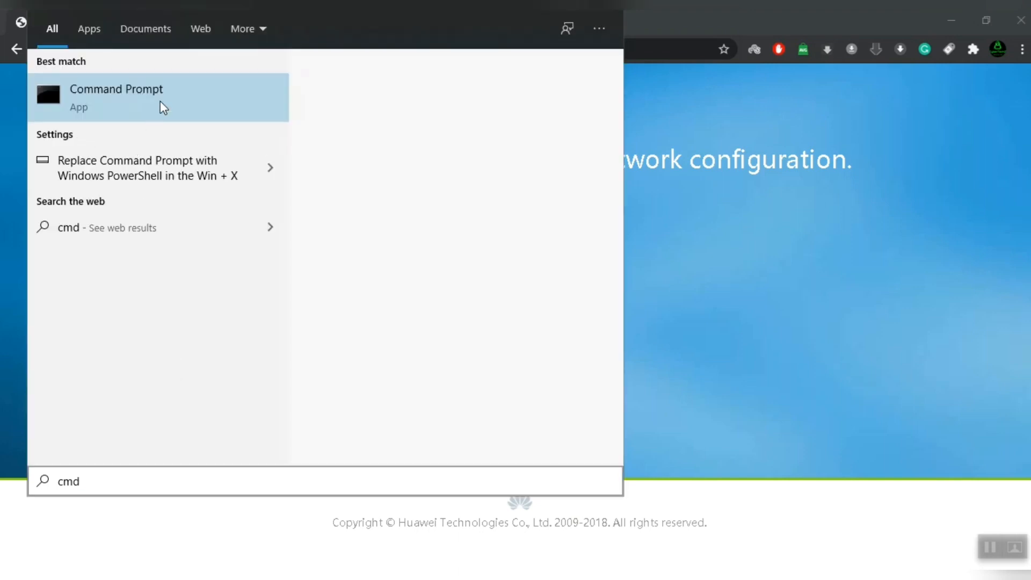
right_click(160, 101)
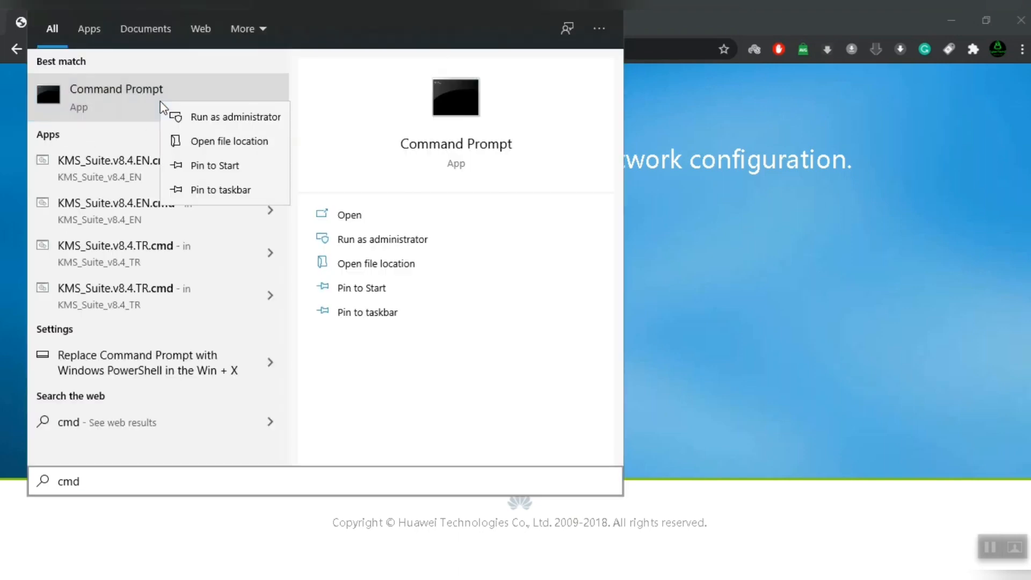
click(239, 117)
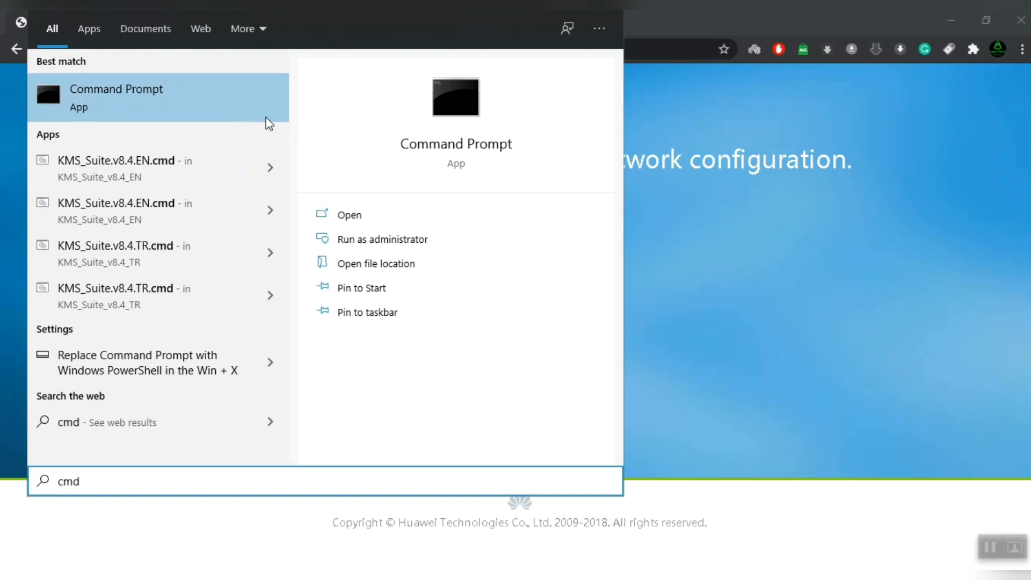
click(703, 215)
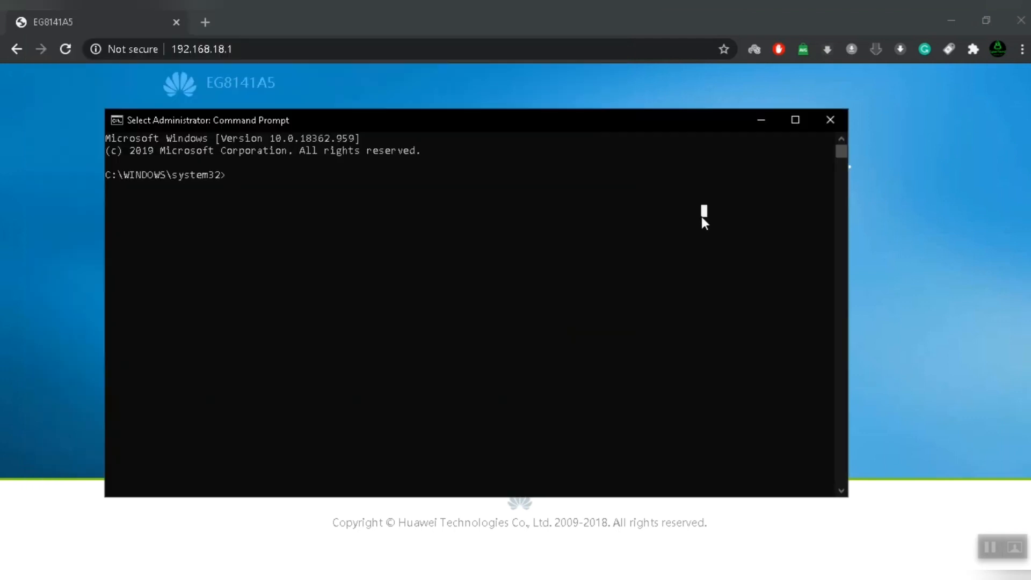
Run ipconfig to list the network adapter settings.
key(Escape)
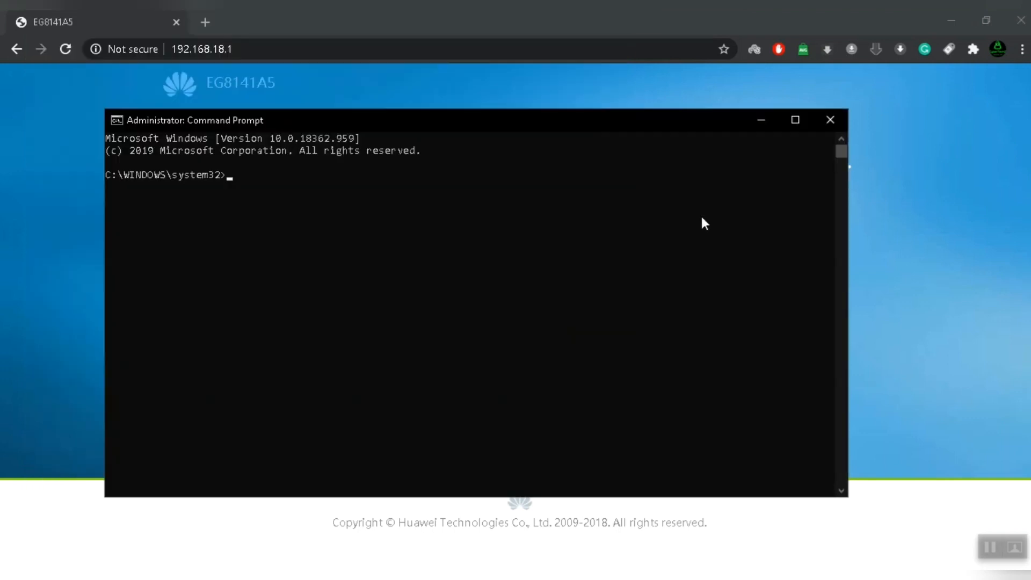
text(ipconfig)
key(Return)
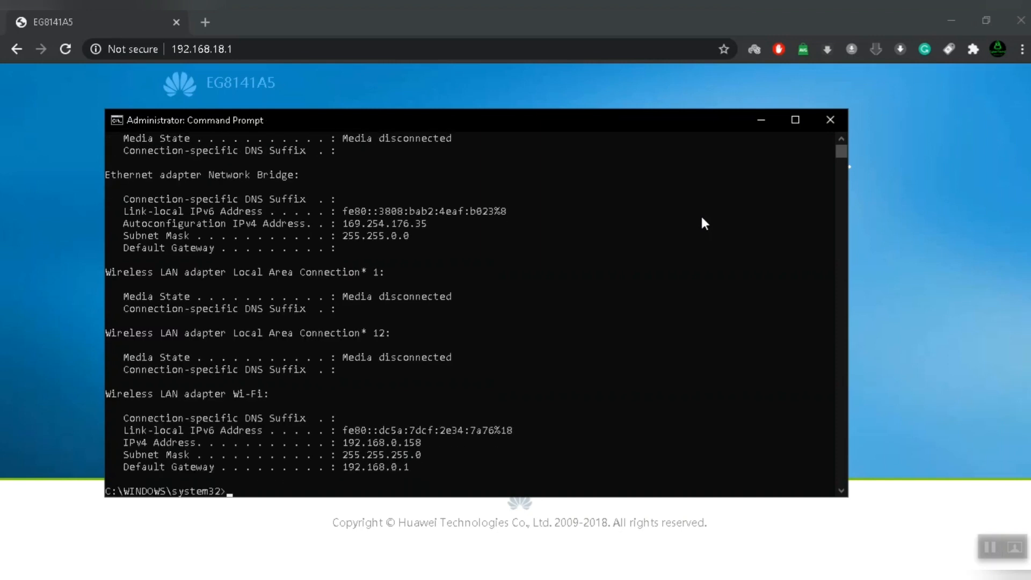
scroll(456, 299, down, 2)
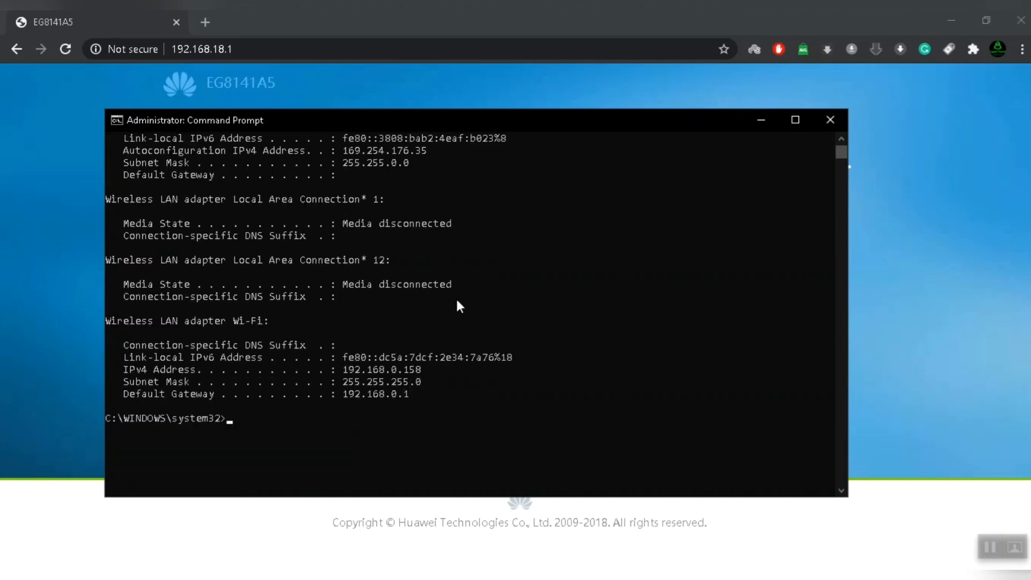
Mark the Wi-Fi default gateway 192.168.0.1, then minimize the console.
click(107, 321)
drag(107, 320, 267, 323)
scroll(159, 193, up, 1)
scroll(162, 253, up, 1)
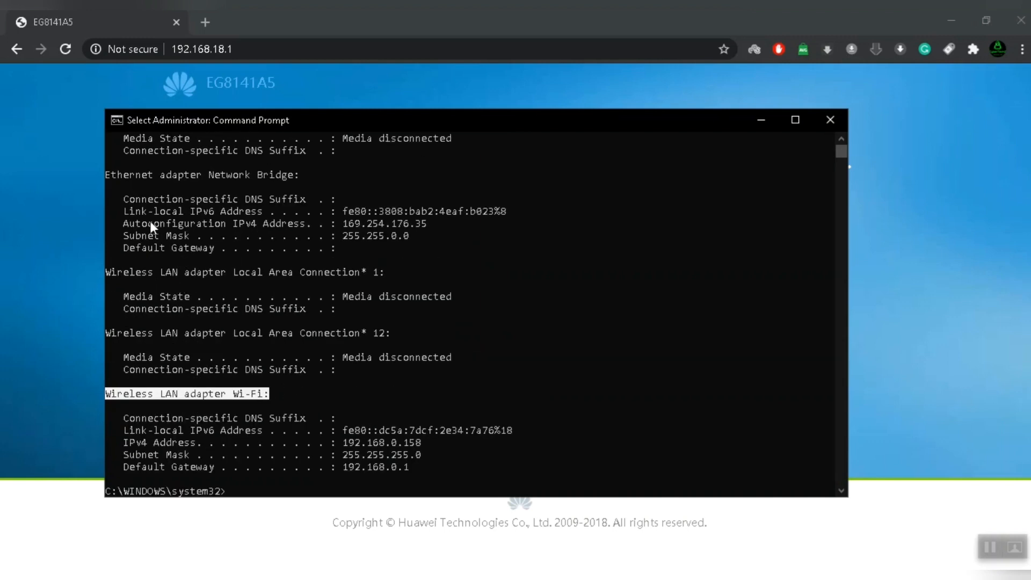
drag(111, 175, 277, 171)
scroll(274, 215, down, 3)
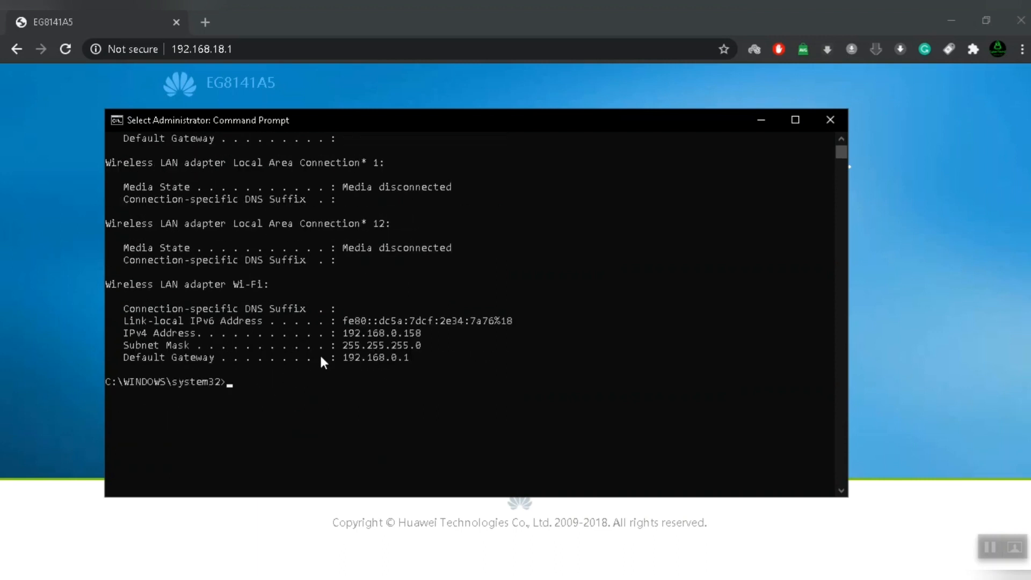
drag(125, 356, 412, 356)
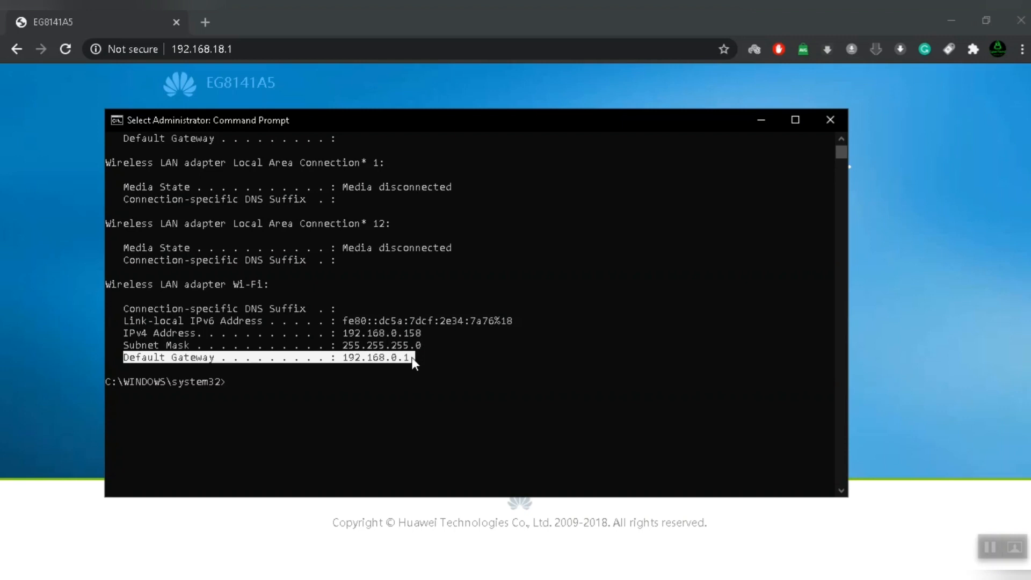
click(421, 357)
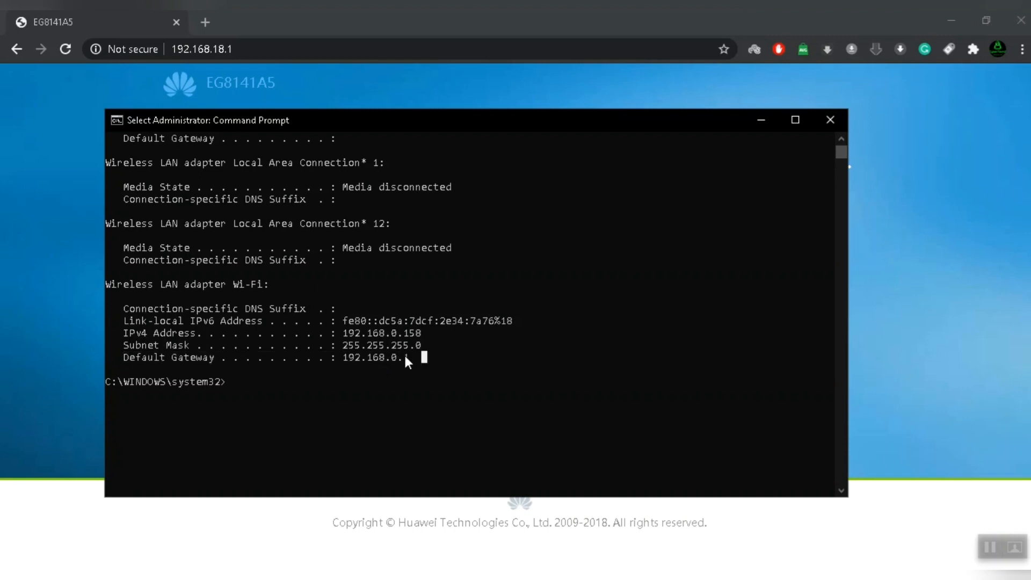
drag(413, 357, 347, 357)
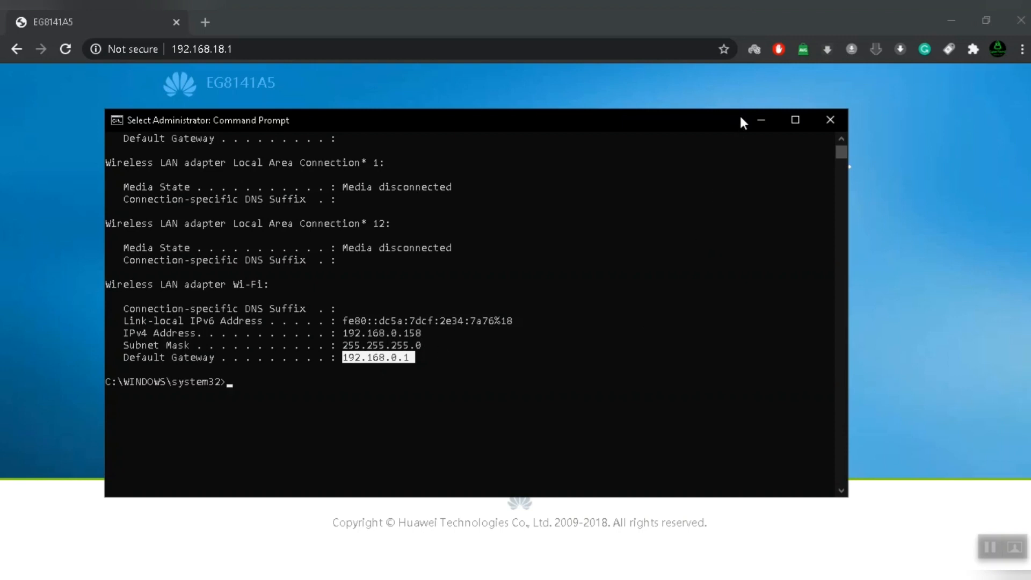
click(762, 120)
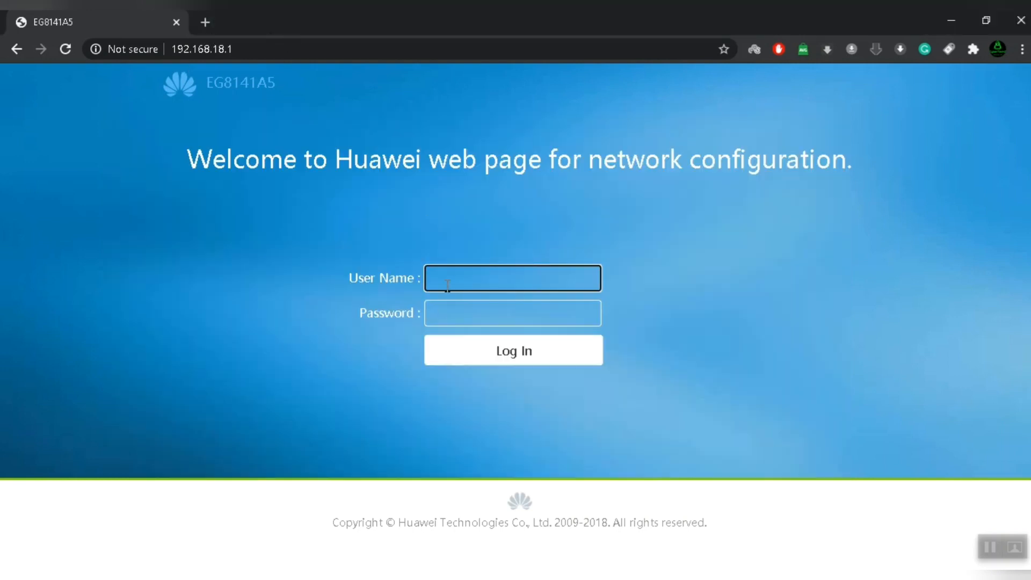
Log in to the router with the administrator user name and password.
text(Epadmin)
key(Tab)
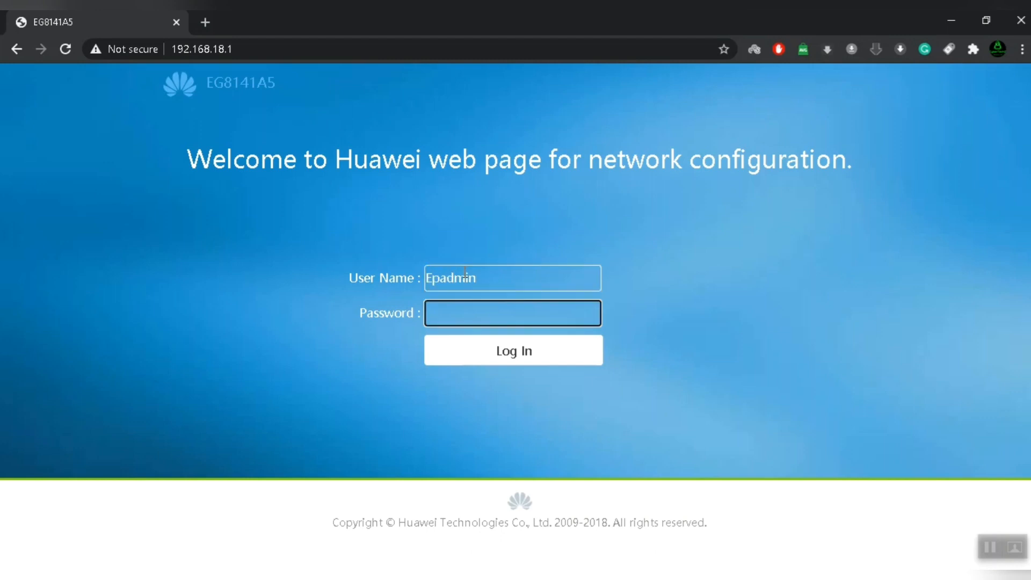
text(adminEp)
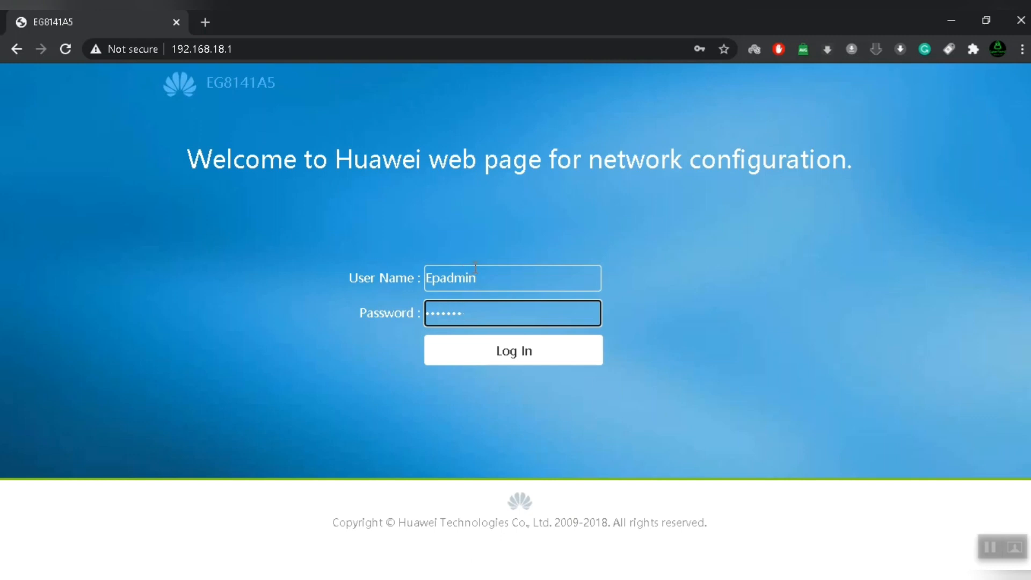
click(498, 352)
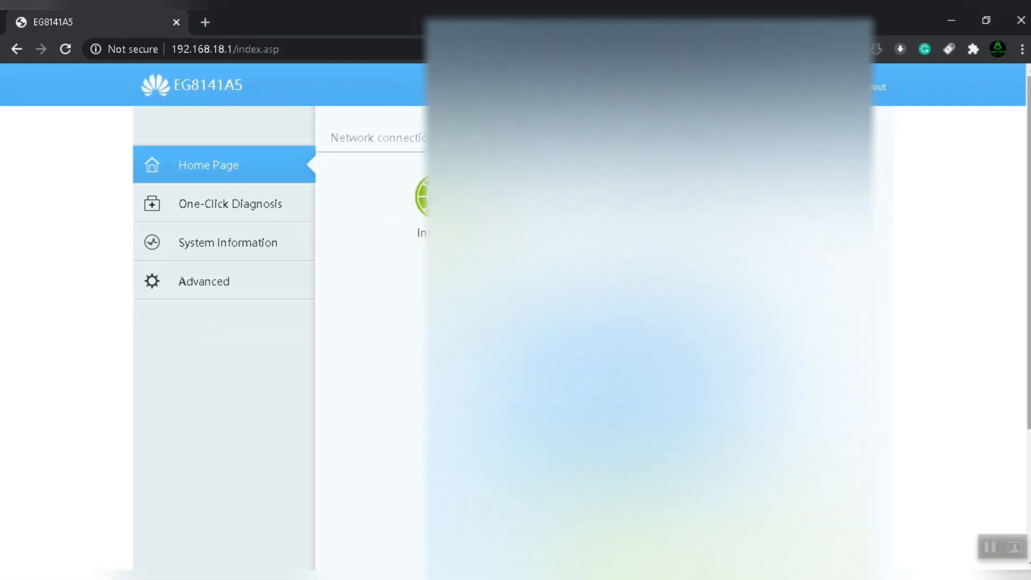
Go to Advanced WAN Configuration and show the existing connection's Enable WAN, Encapsulation and VLAN fields.
scroll(1000, 313, down, 3)
scroll(1001, 313, up, 3)
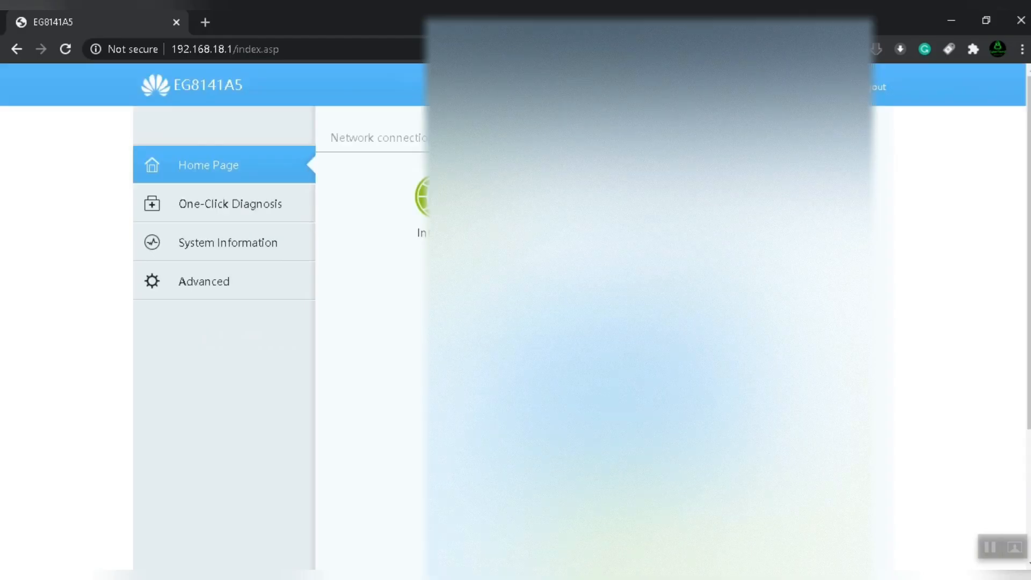
click(232, 290)
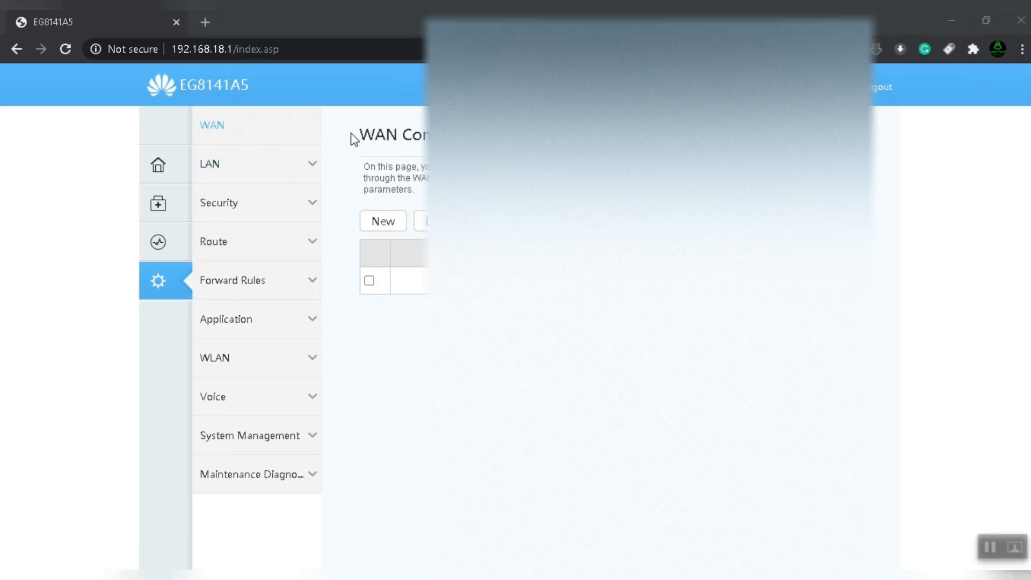
drag(351, 134, 494, 135)
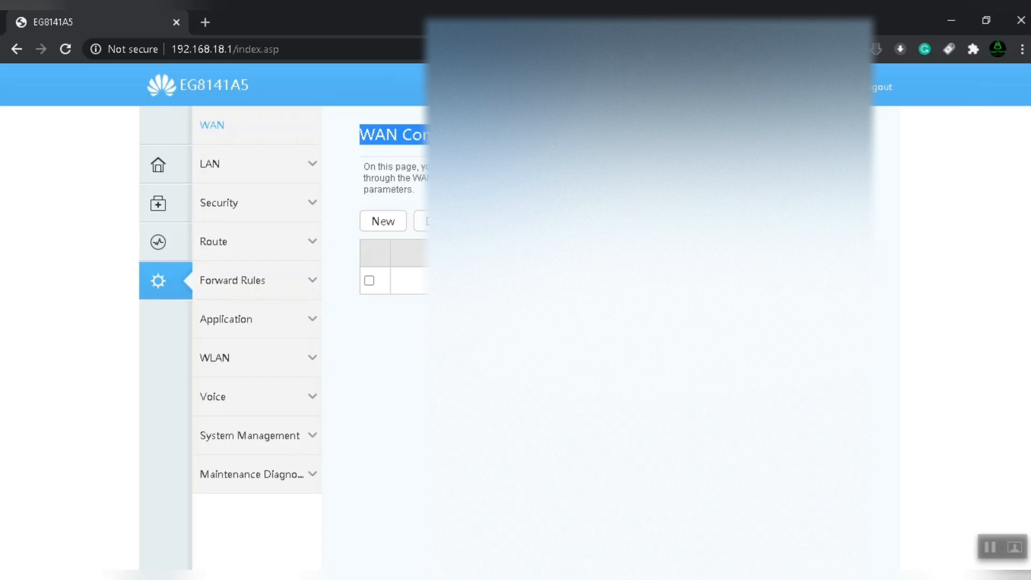
click(911, 265)
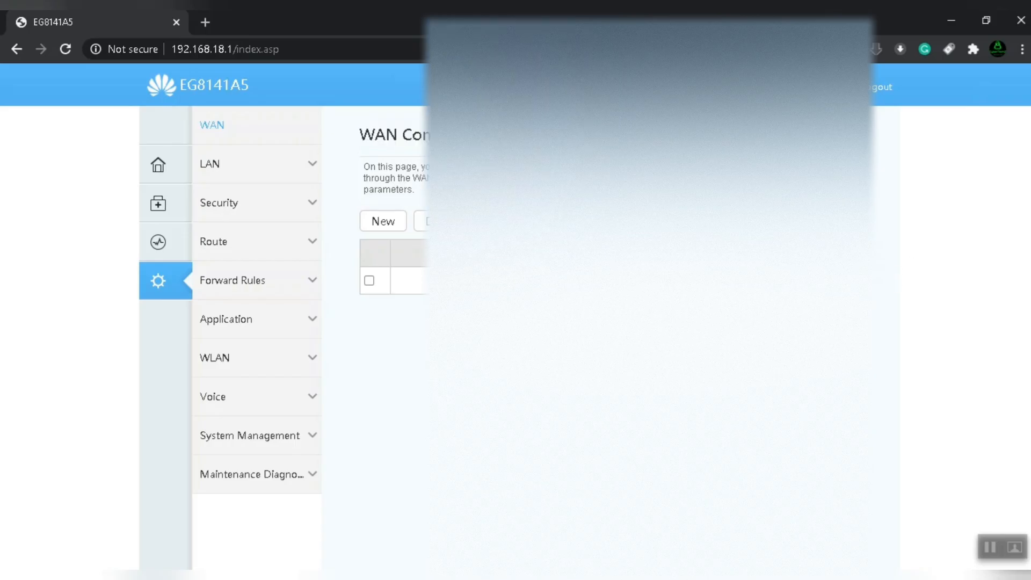
click(483, 280)
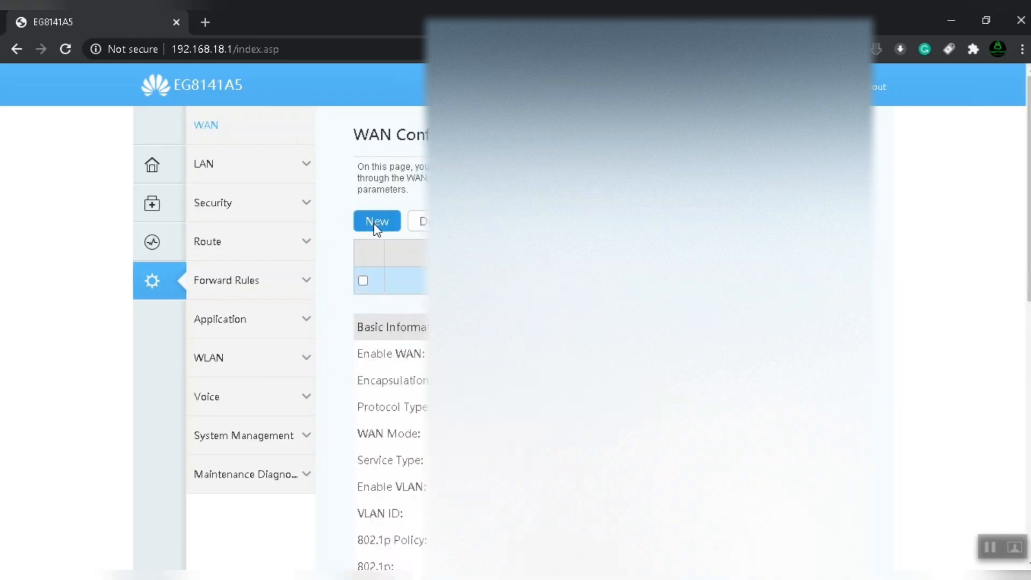
scroll(374, 234, down, 10)
scroll(374, 234, up, 5)
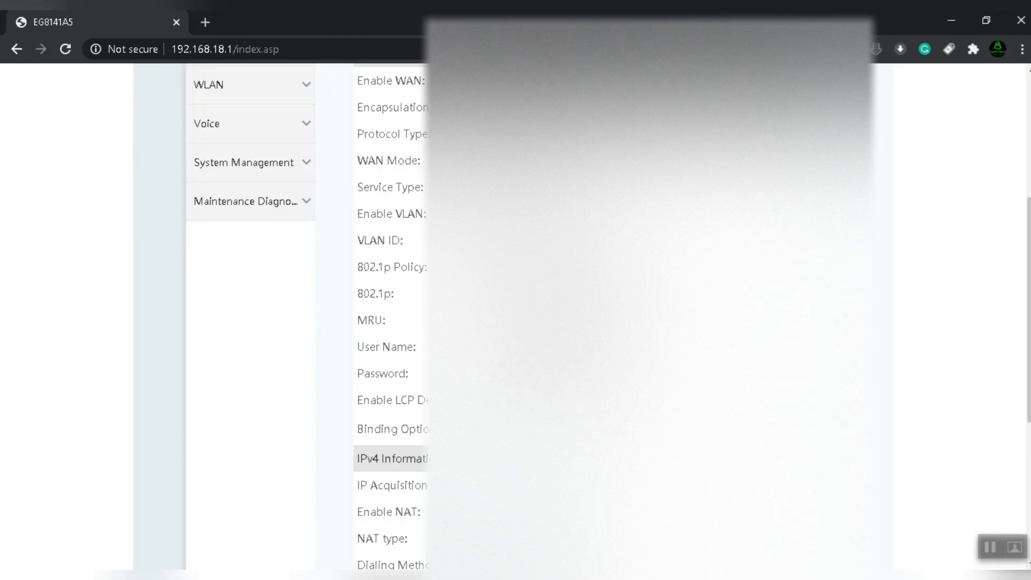
drag(406, 240, 354, 246)
scroll(516, 322, up, 4)
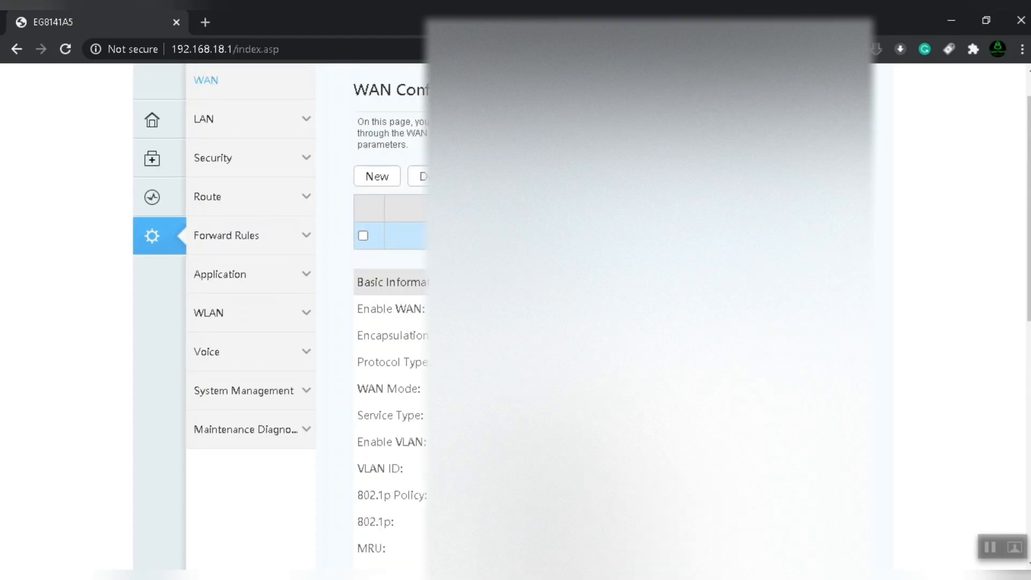
click(376, 176)
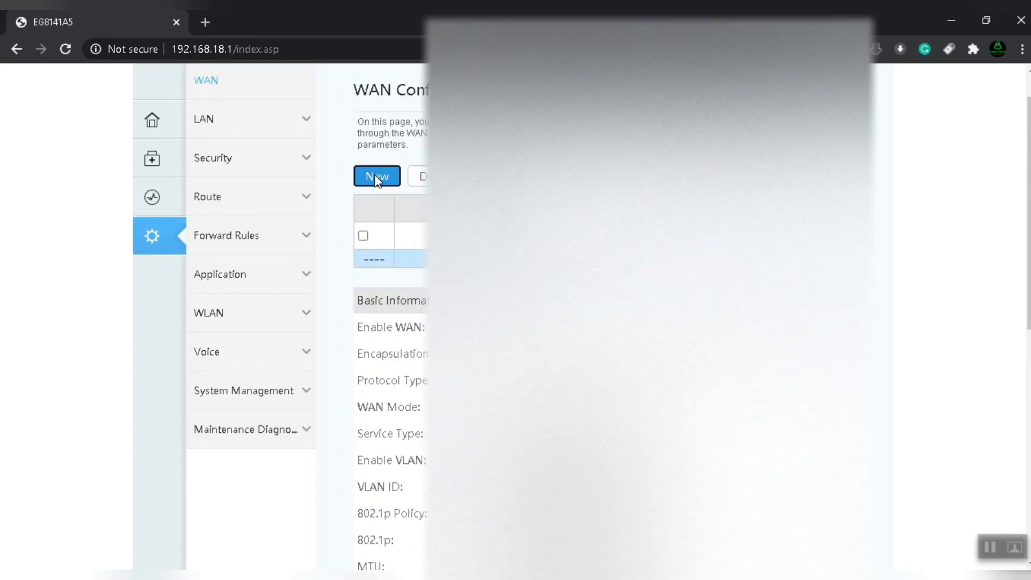
scroll(516, 322, down, 5)
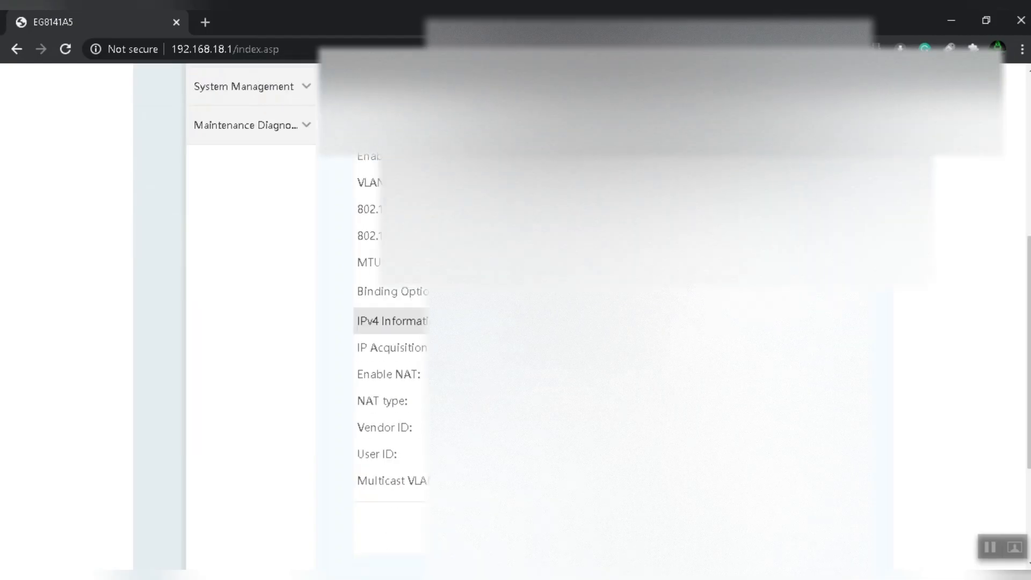
scroll(516, 322, up, 4)
scroll(516, 322, down, 1)
scroll(546, 383, up, 3)
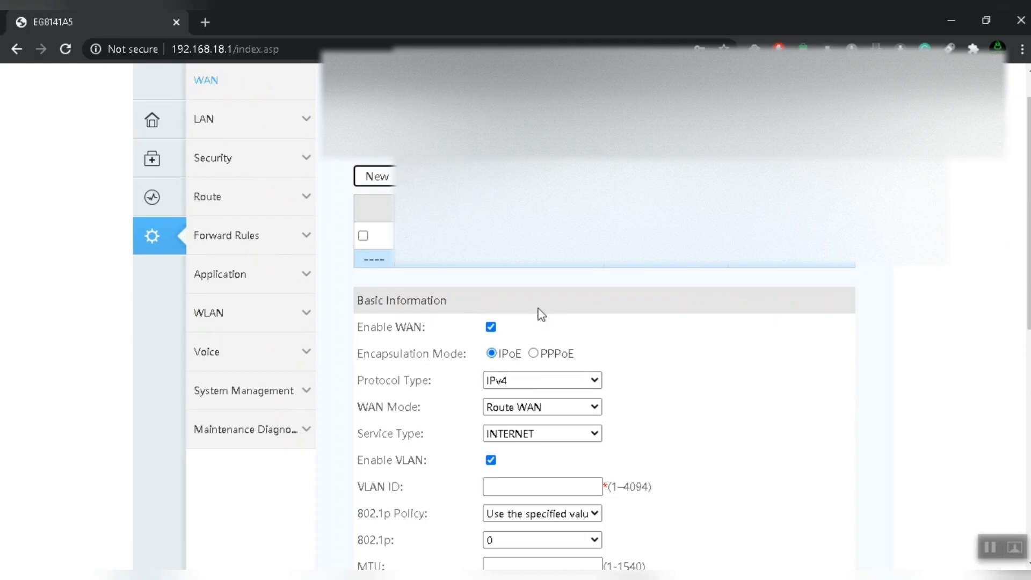
scroll(539, 315, down, 3)
scroll(473, 270, up, 2)
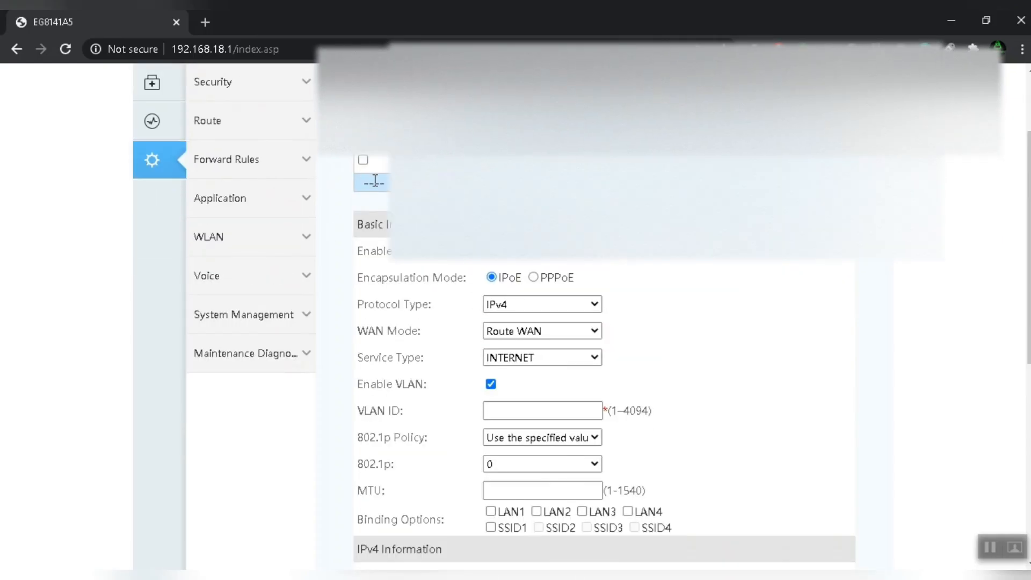
scroll(576, 421, down, 2)
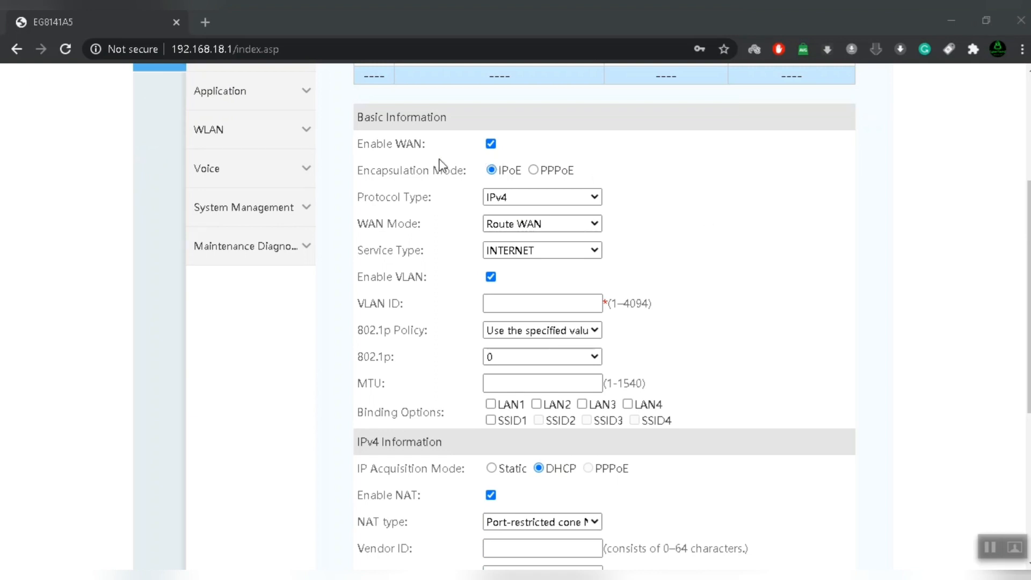
Set Encapsulation Mode to PPPoE, keeping IPv4 protocol type and Route WAN mode.
click(534, 171)
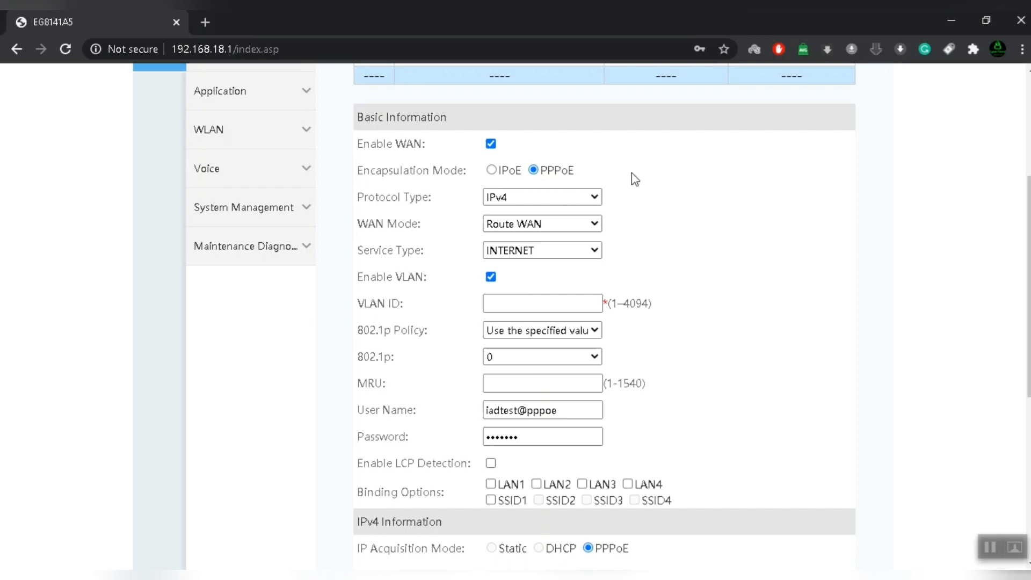
drag(634, 177, 359, 166)
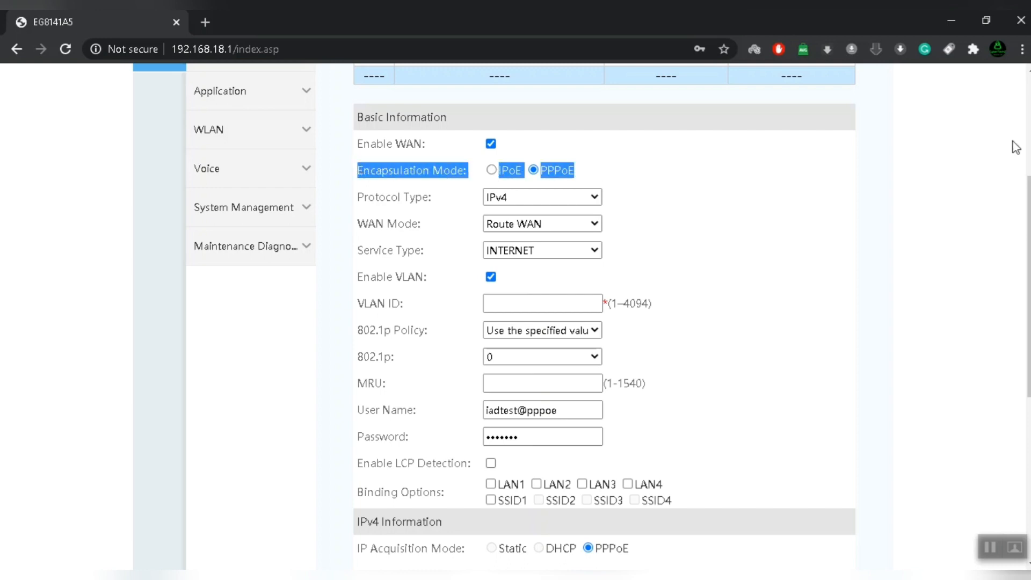
click(728, 221)
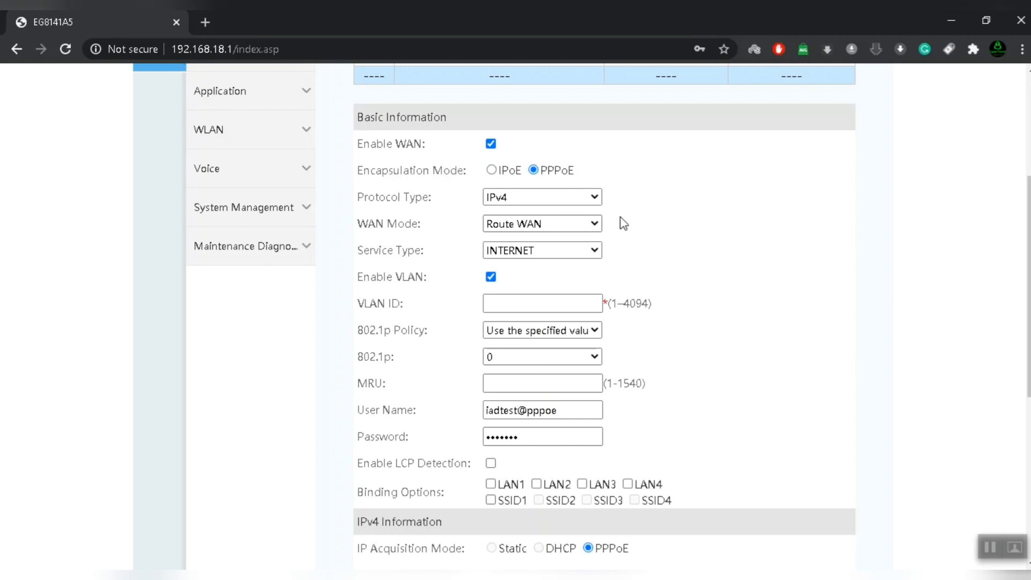
click(557, 197)
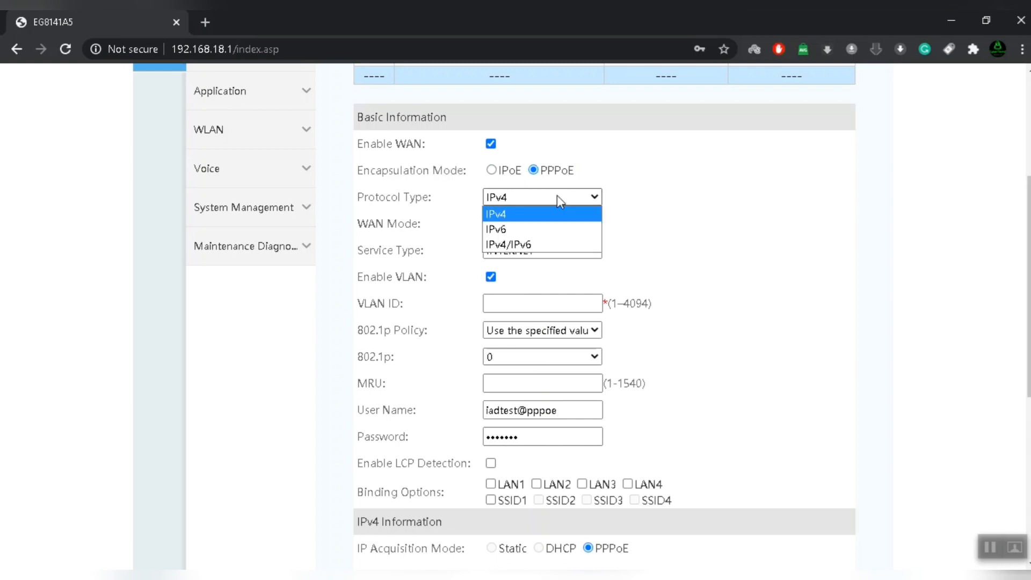
click(556, 217)
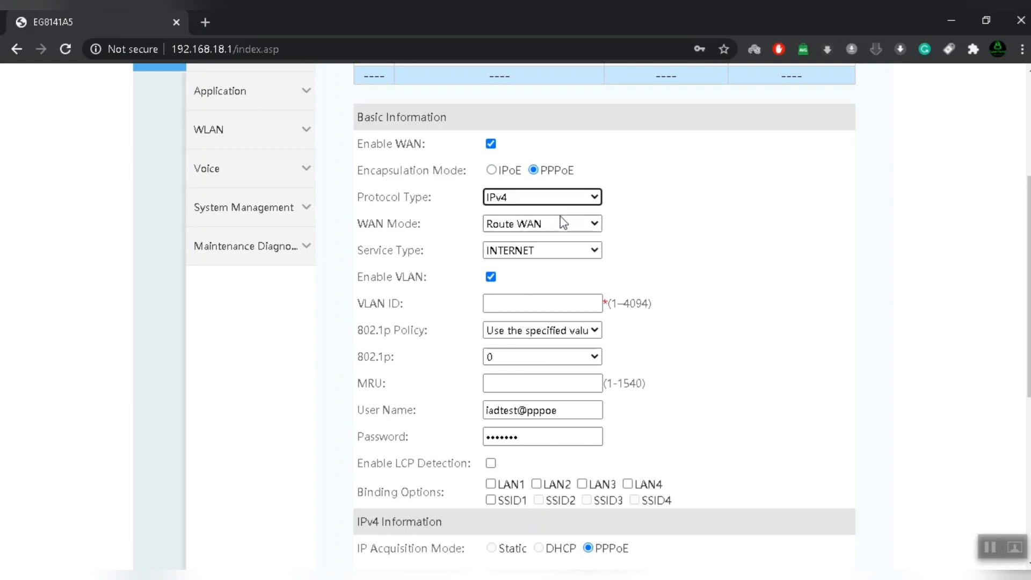
click(701, 215)
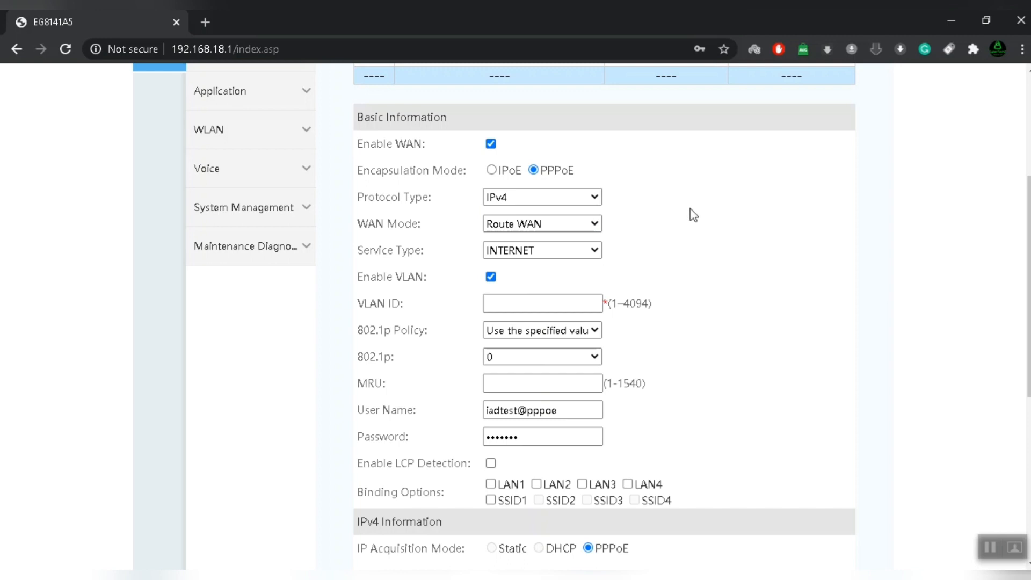
click(545, 222)
click(542, 238)
scroll(676, 258, down, 2)
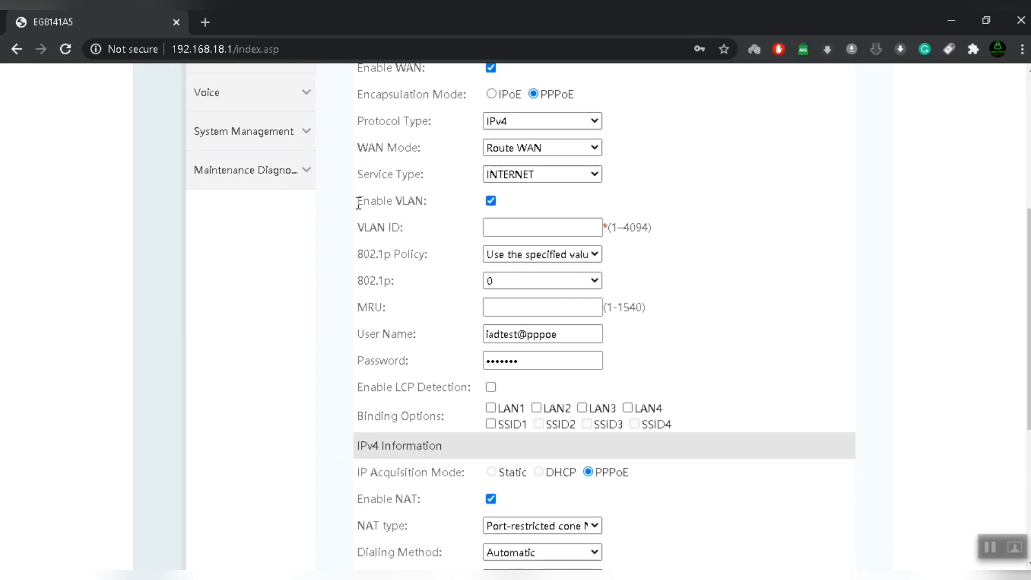
drag(356, 201, 441, 212)
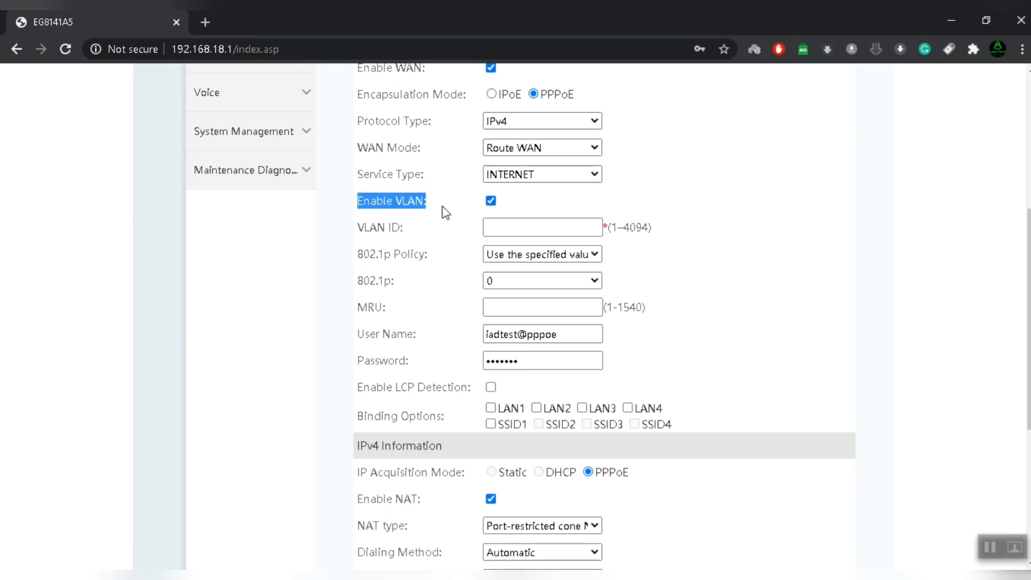
click(540, 227)
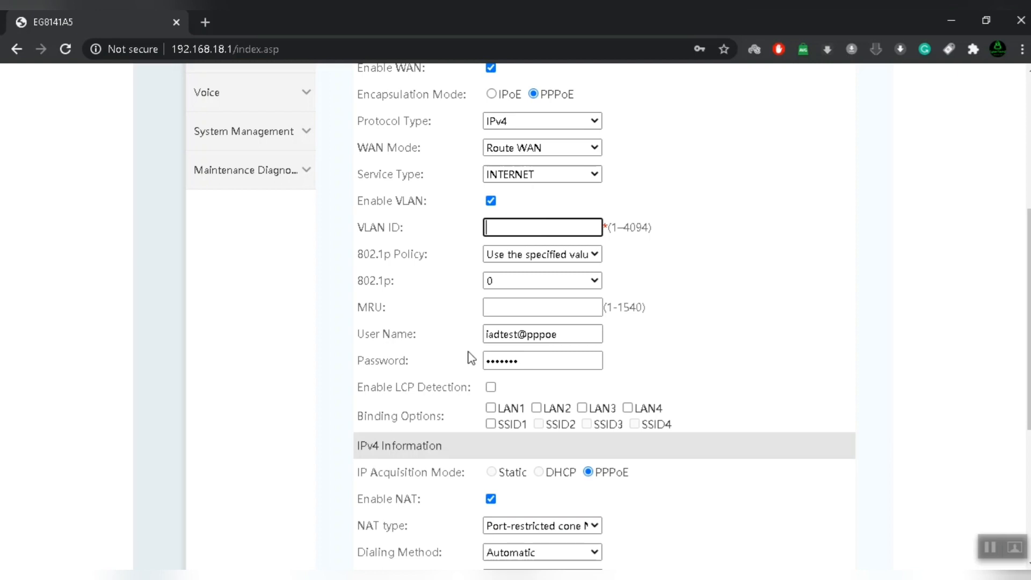
click(552, 265)
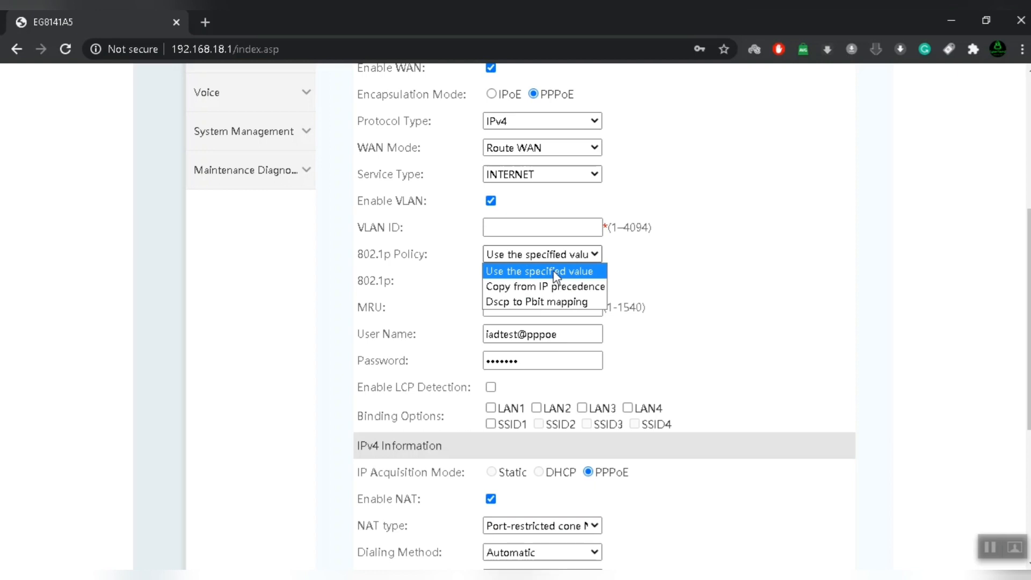
click(553, 269)
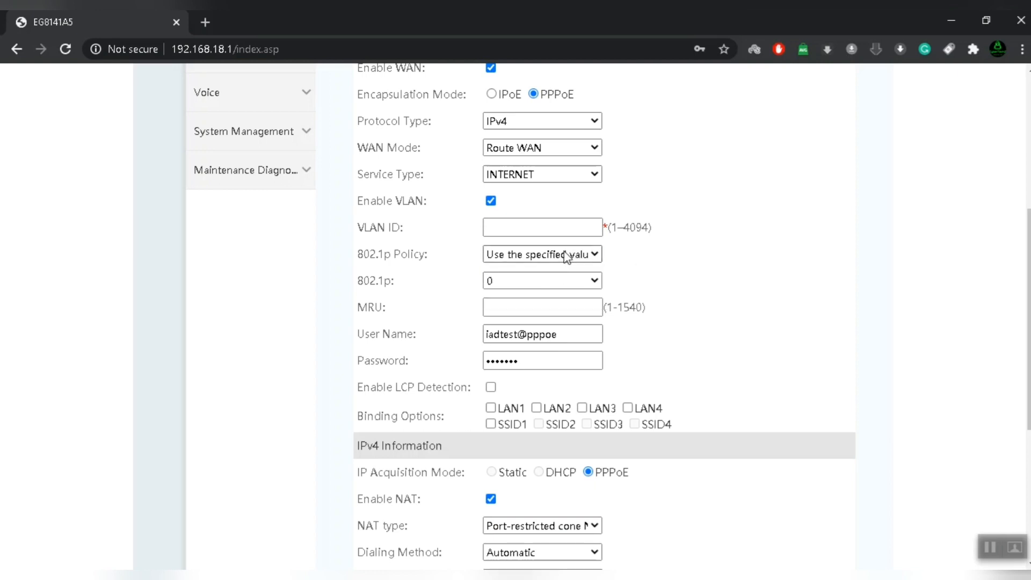
click(540, 282)
click(663, 280)
Enter 1492 as the PPPoE MRU value.
click(552, 311)
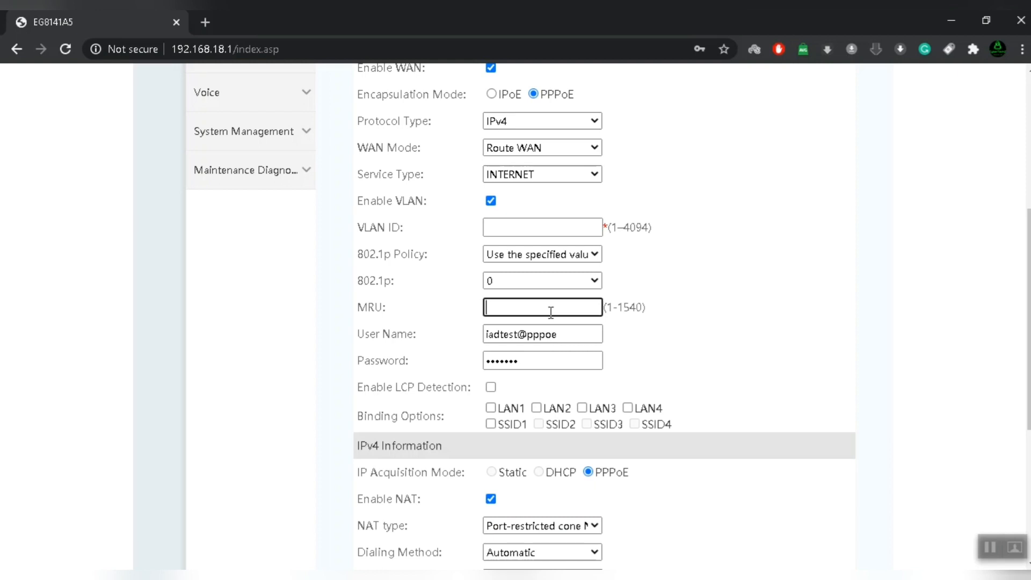
text(1492)
click(988, 545)
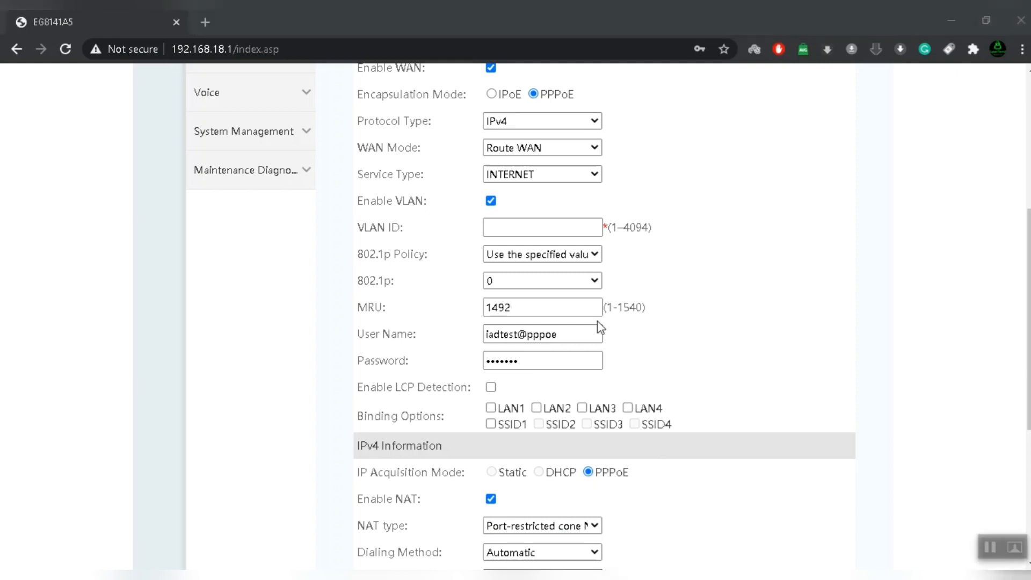
Highlight the MRU setting, its 1492 value and allowed range, then the User Name label.
drag(357, 303, 423, 311)
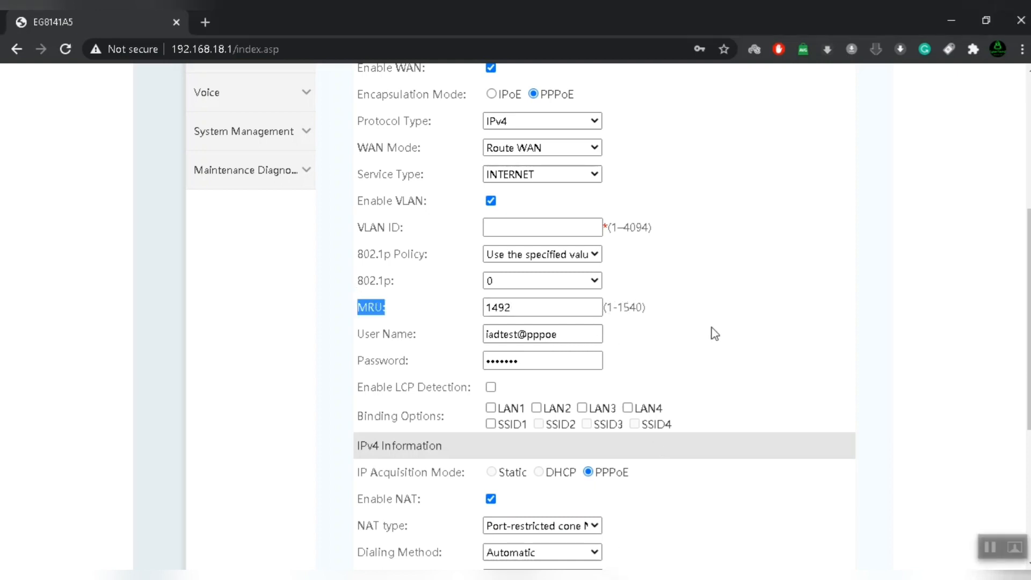
click(566, 318)
drag(649, 307, 386, 307)
click(778, 354)
drag(522, 312, 471, 311)
click(434, 318)
drag(358, 307, 526, 307)
click(696, 313)
drag(514, 303, 461, 310)
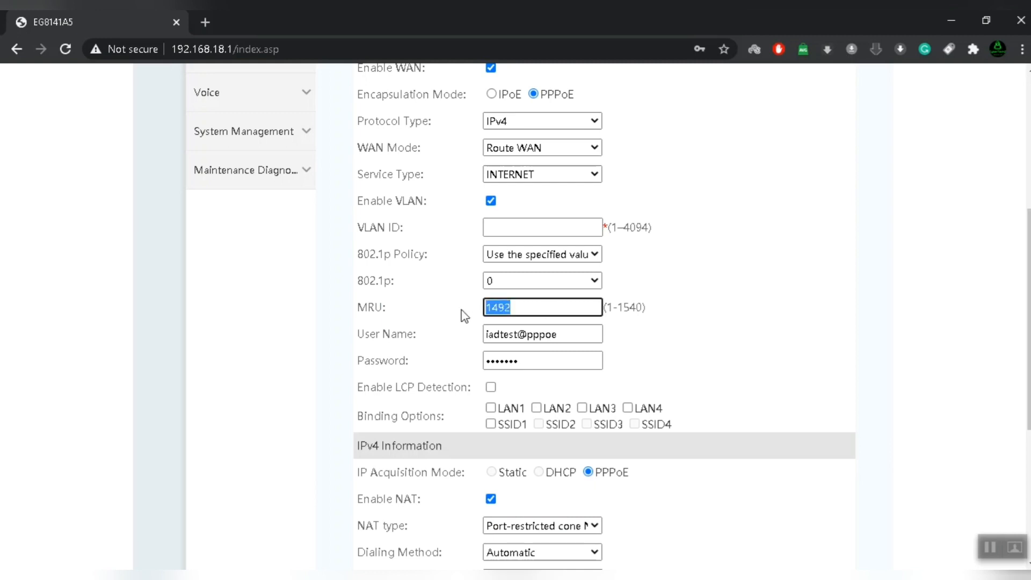
click(650, 338)
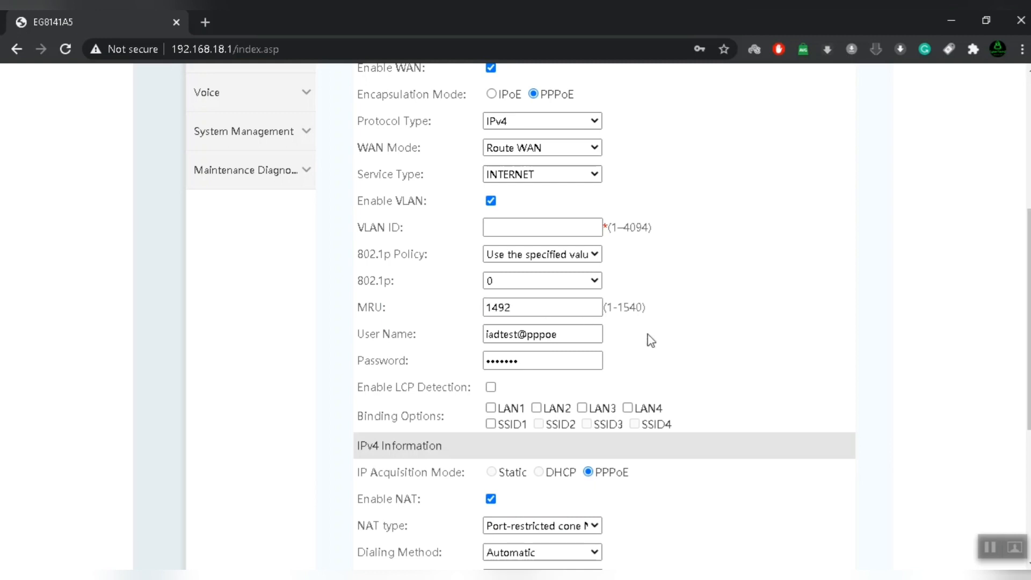
drag(359, 334, 437, 339)
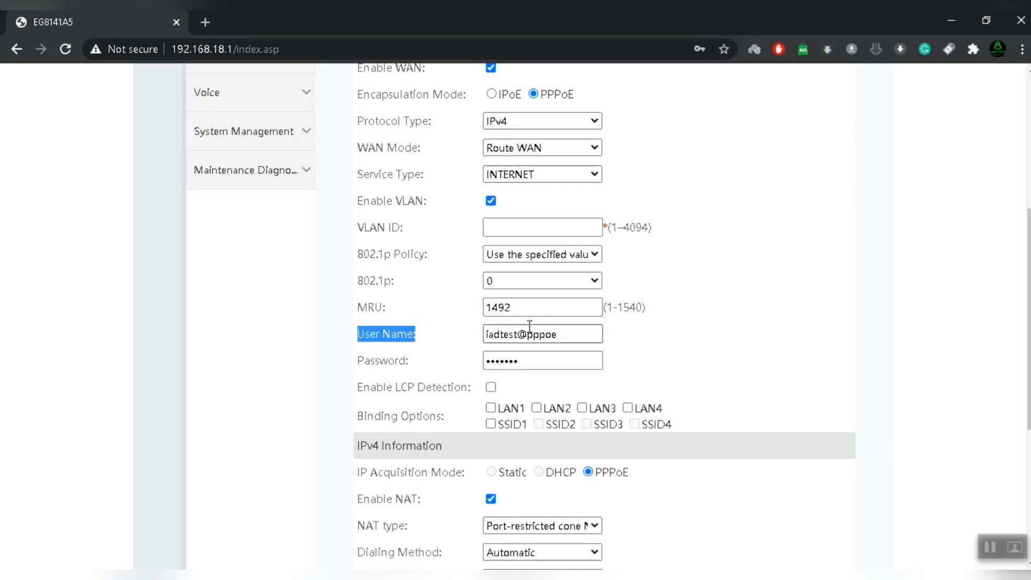
Point out the filled-in PPPoE user name and password fields.
drag(571, 336, 415, 326)
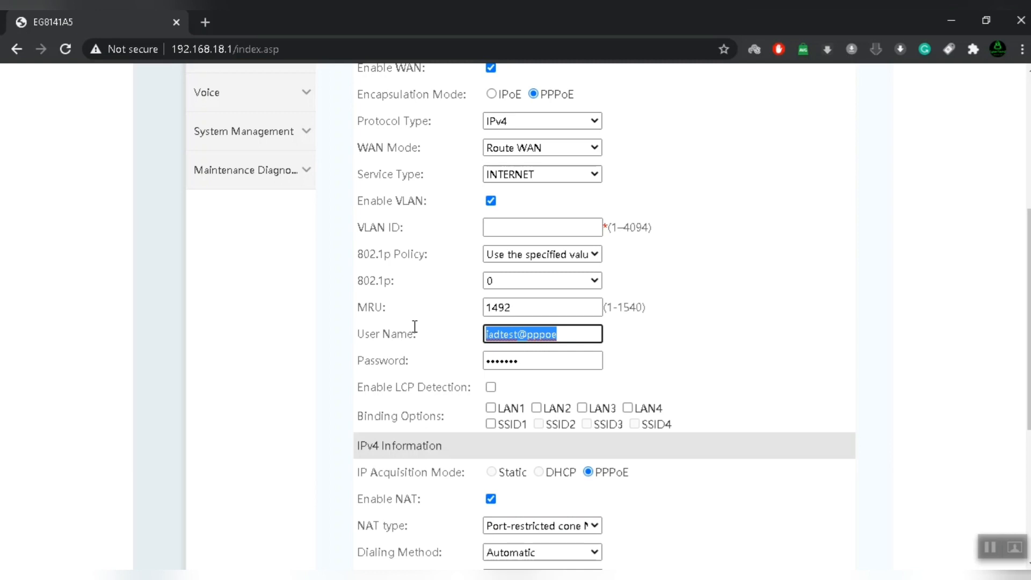
click(792, 374)
click(580, 366)
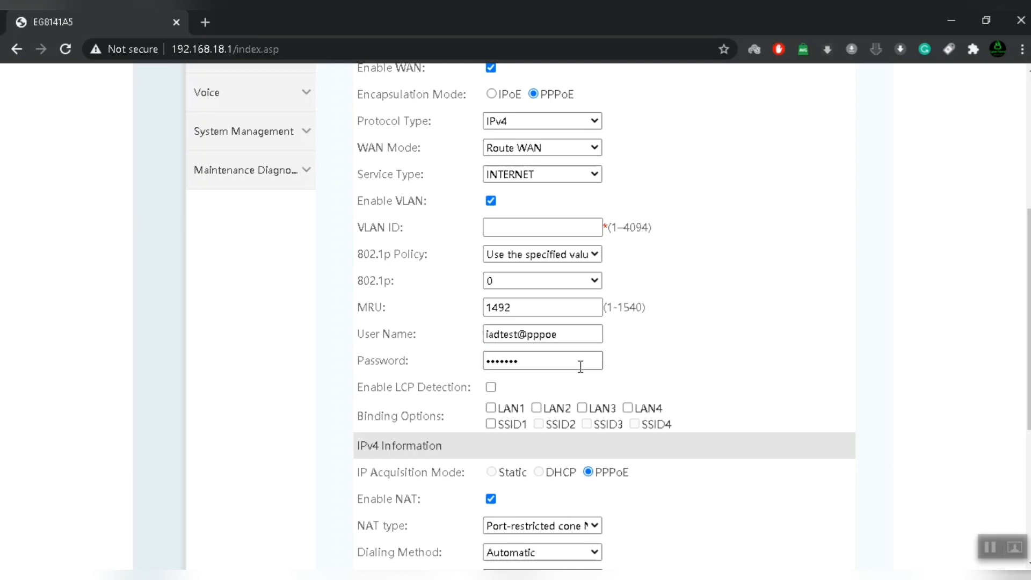
Tick the LAN1, LAN3, LAN4, SSID1 and LAN2 binding checkboxes.
click(493, 408)
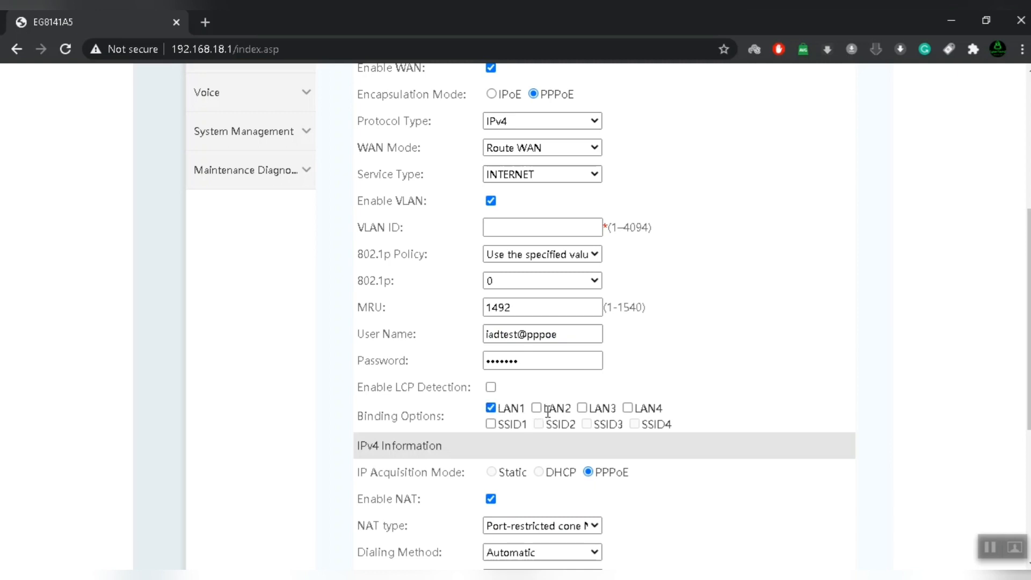
click(598, 408)
click(627, 408)
click(491, 425)
click(536, 408)
scroll(573, 427, down, 2)
scroll(572, 408, down, 3)
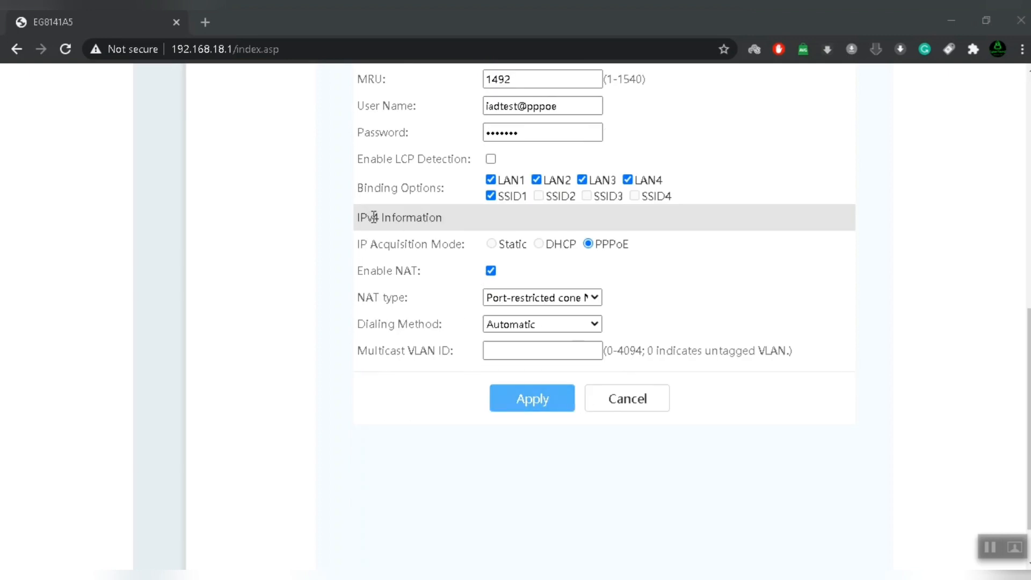
drag(357, 243, 479, 257)
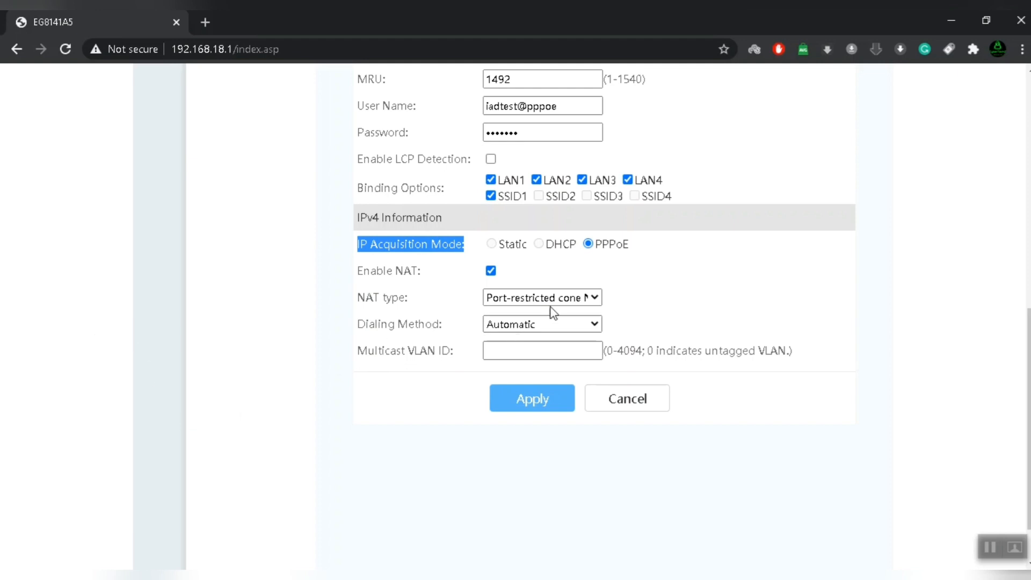
click(566, 290)
click(566, 299)
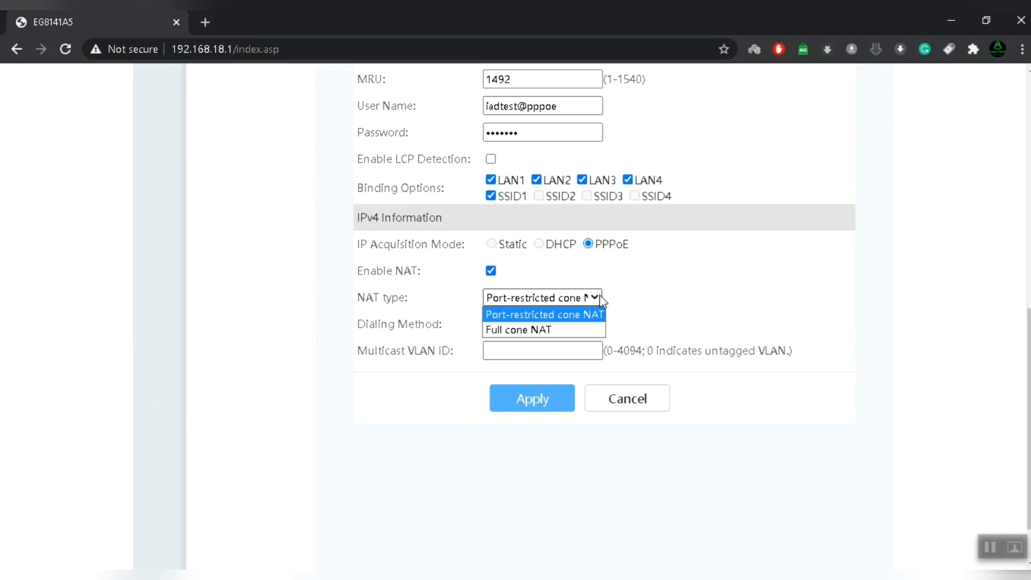
click(582, 317)
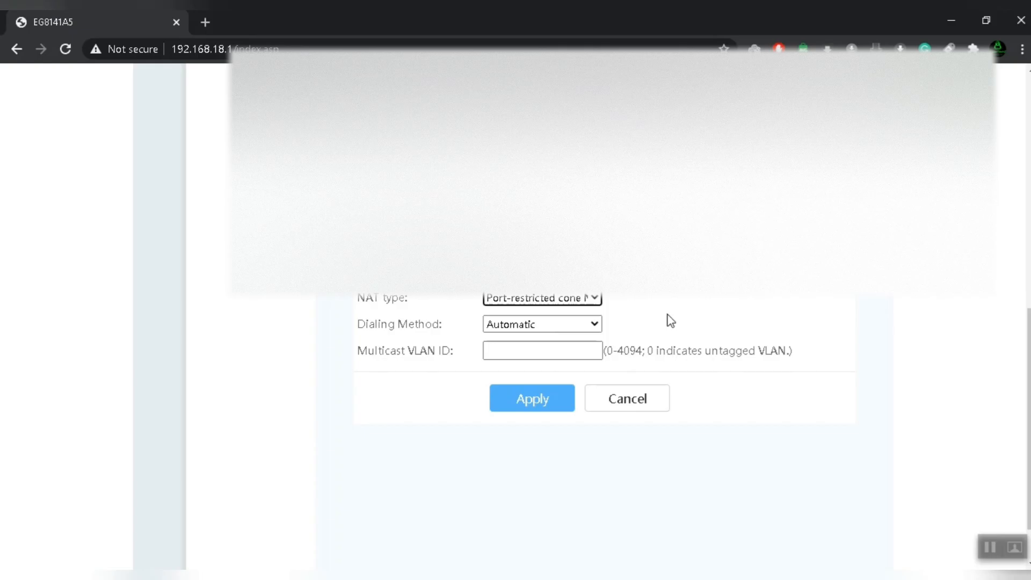
click(532, 298)
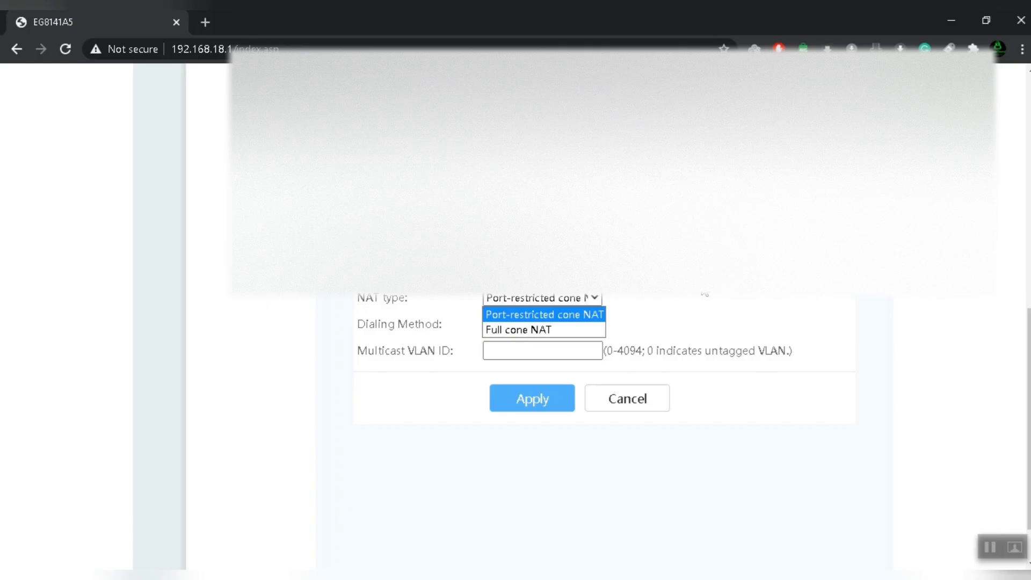
click(574, 317)
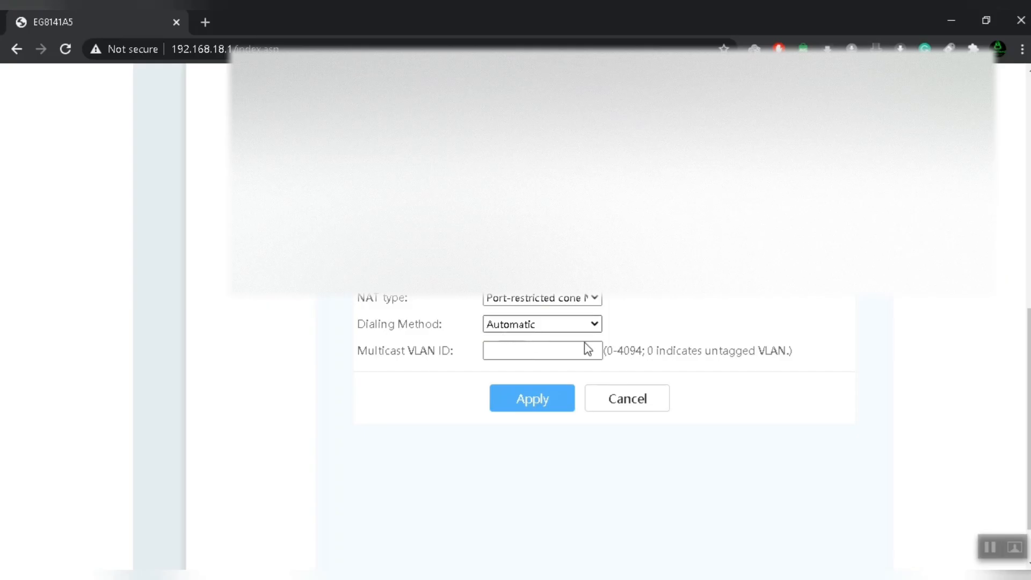
scroll(584, 349, up, 10)
scroll(568, 380, down, 10)
scroll(529, 339, down, 1)
scroll(529, 341, up, 2)
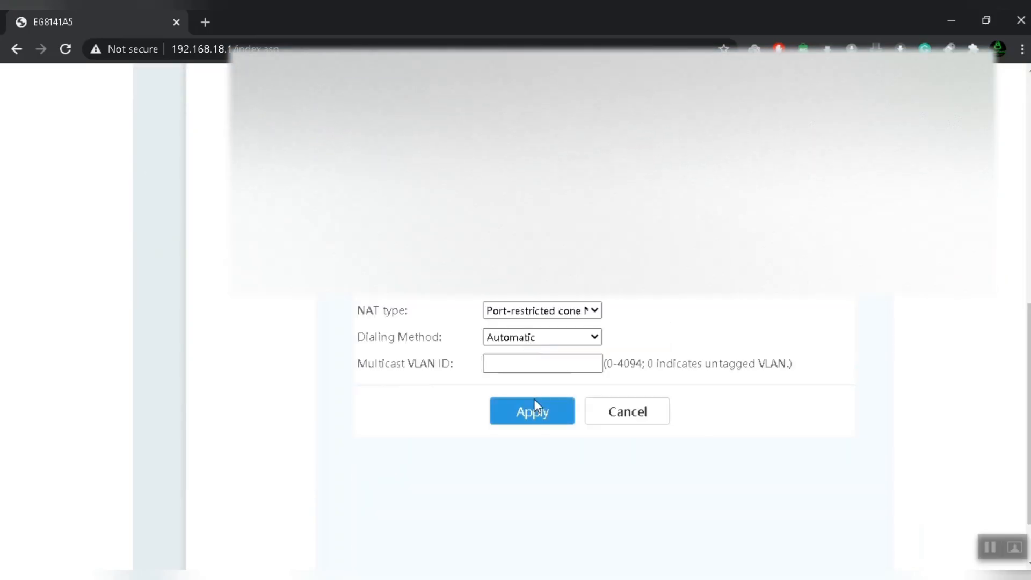
scroll(535, 401, up, 5)
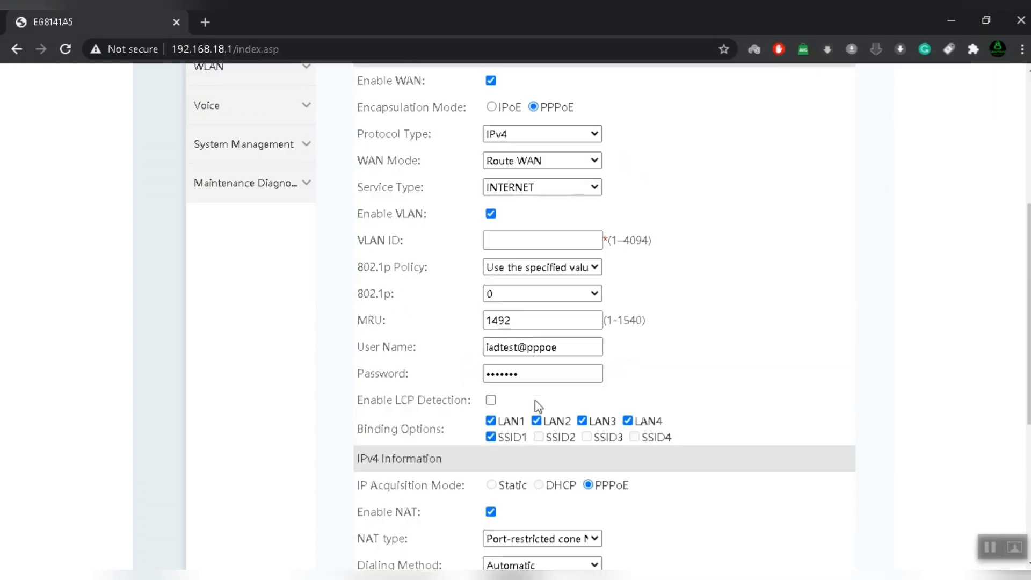